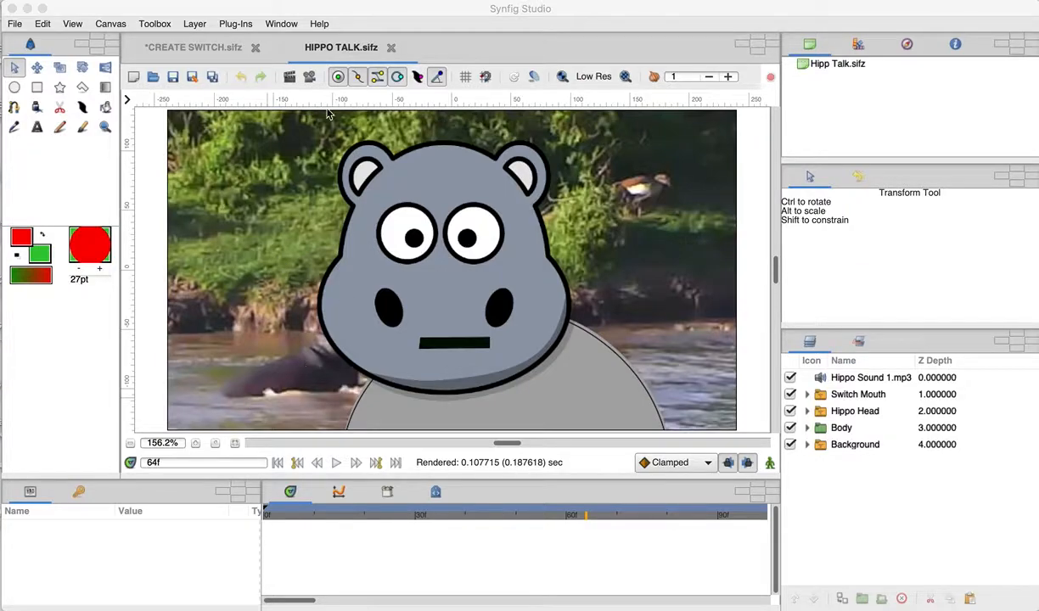
Play the HIPPO TALK animation from the first frame to review the finished talking hippo
left_click(341, 48)
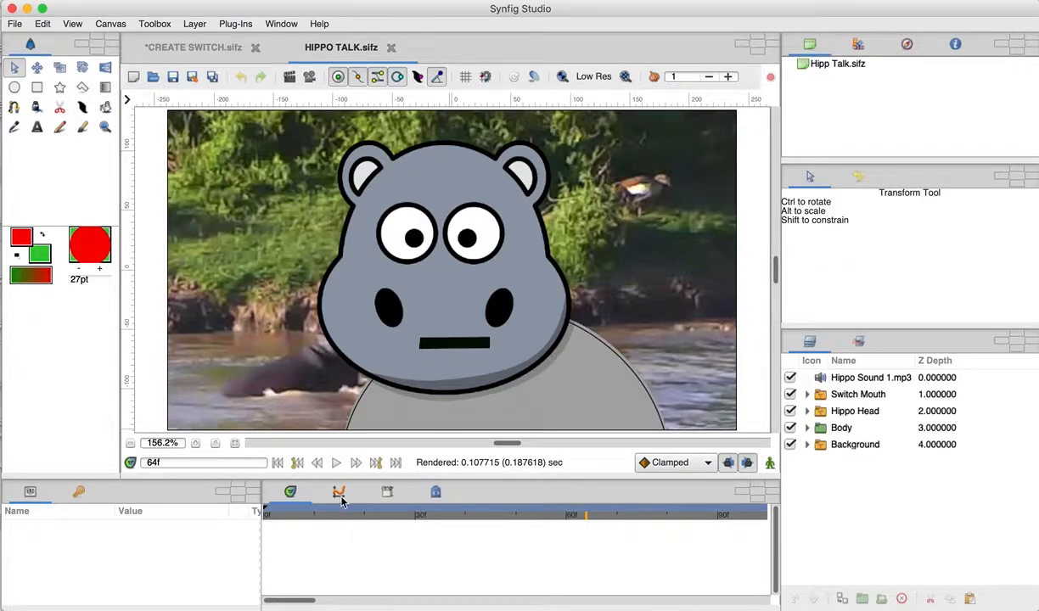
left_click(336, 462)
left_click(333, 463)
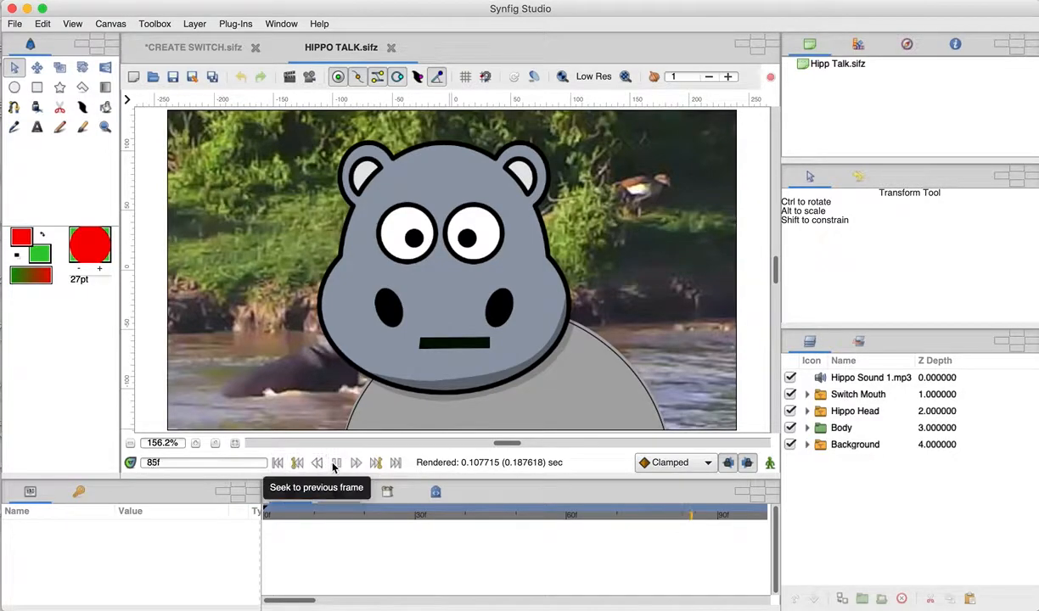
left_click(276, 463)
left_click(335, 464)
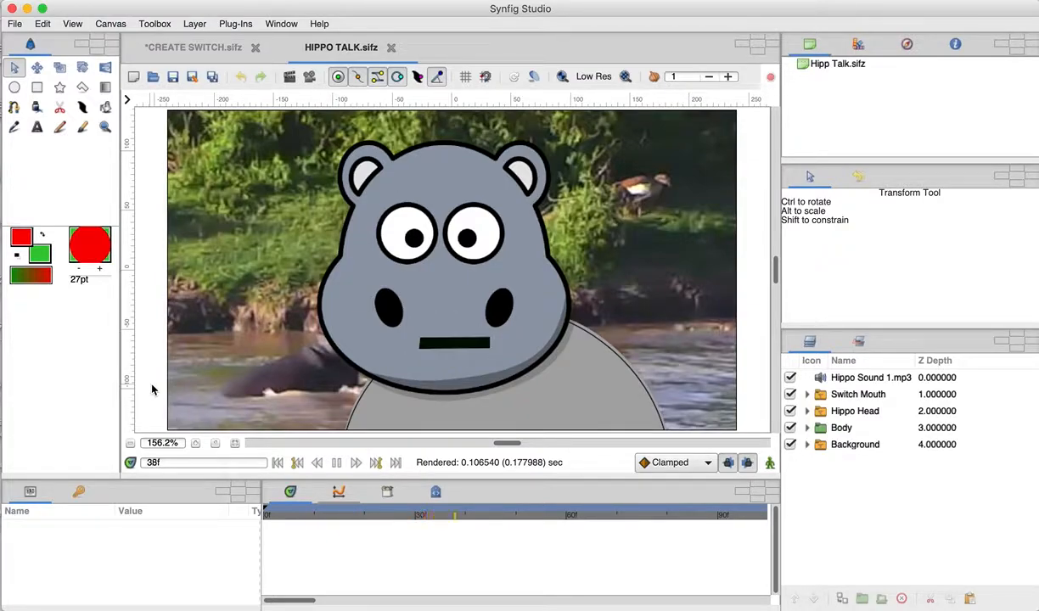
left_click(336, 464)
Switch to the CREATE SWITCH.sifz document and hide its Hippo Head and Mouth 2 layers
left_click(197, 46)
left_click(317, 51)
left_click(193, 49)
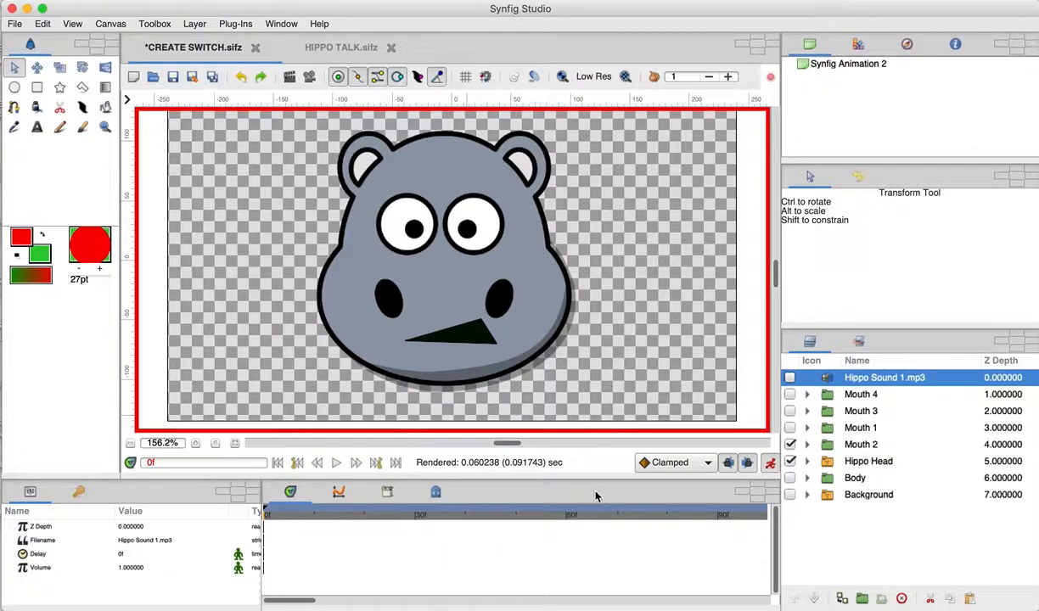
left_click(790, 461)
left_click(791, 445)
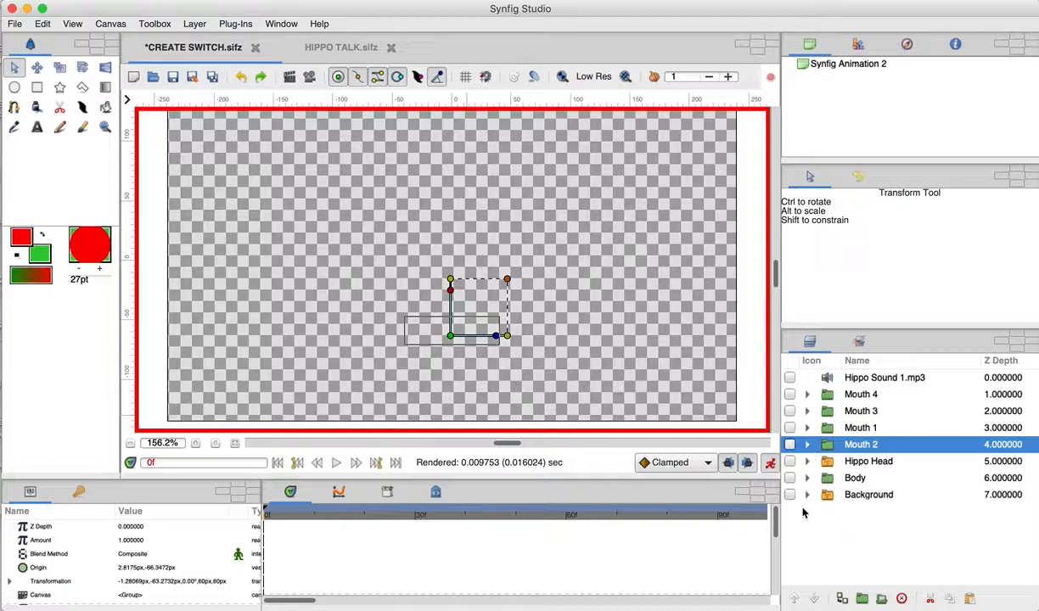
Make the Background layer visible on the canvas
left_click(789, 495)
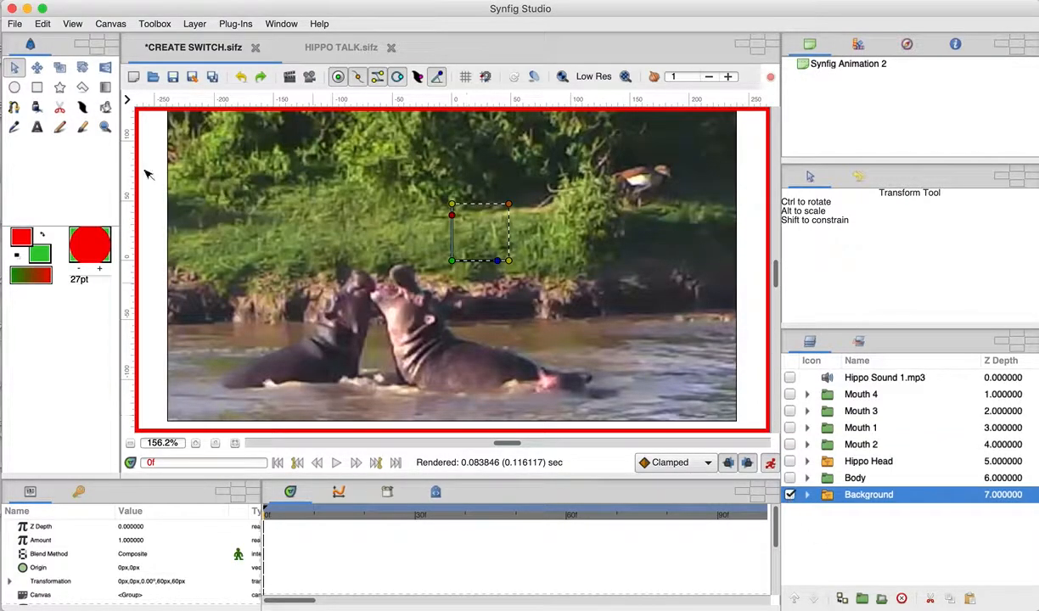
left_click(15, 24)
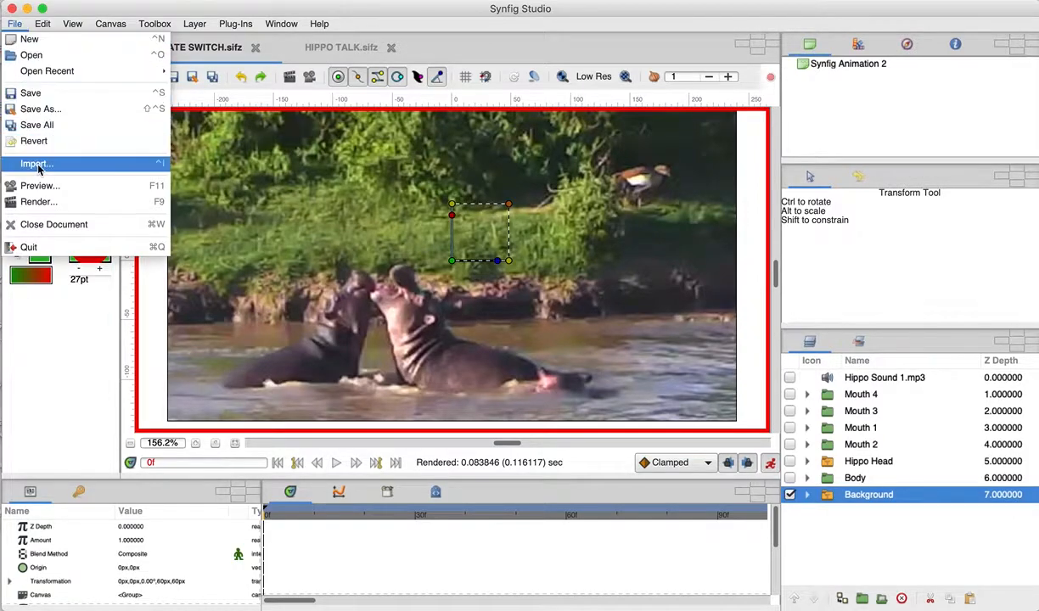
left_click(528, 15)
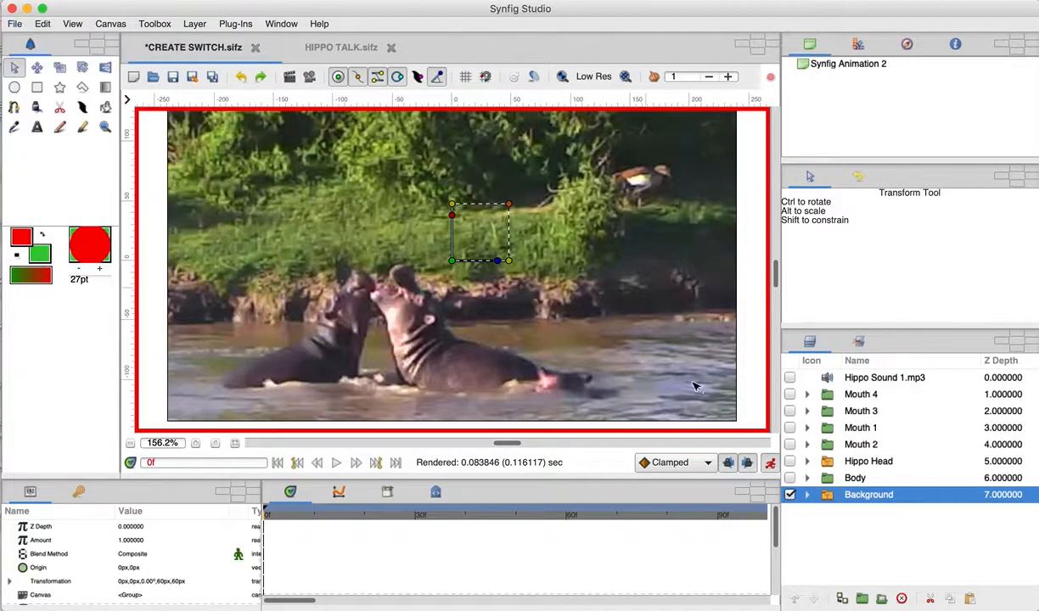
left_click(790, 497)
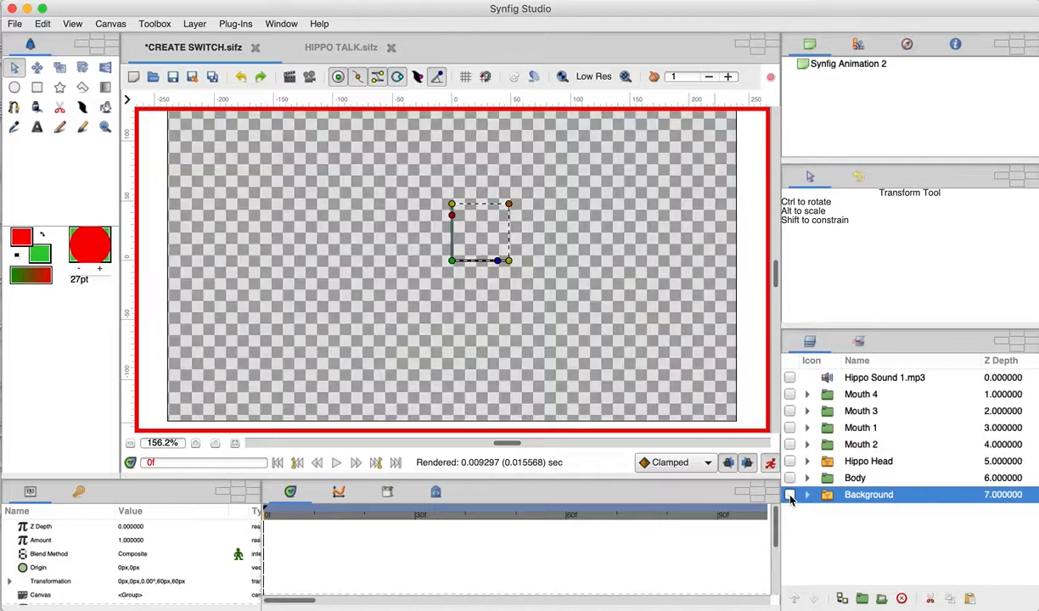
left_click(790, 496)
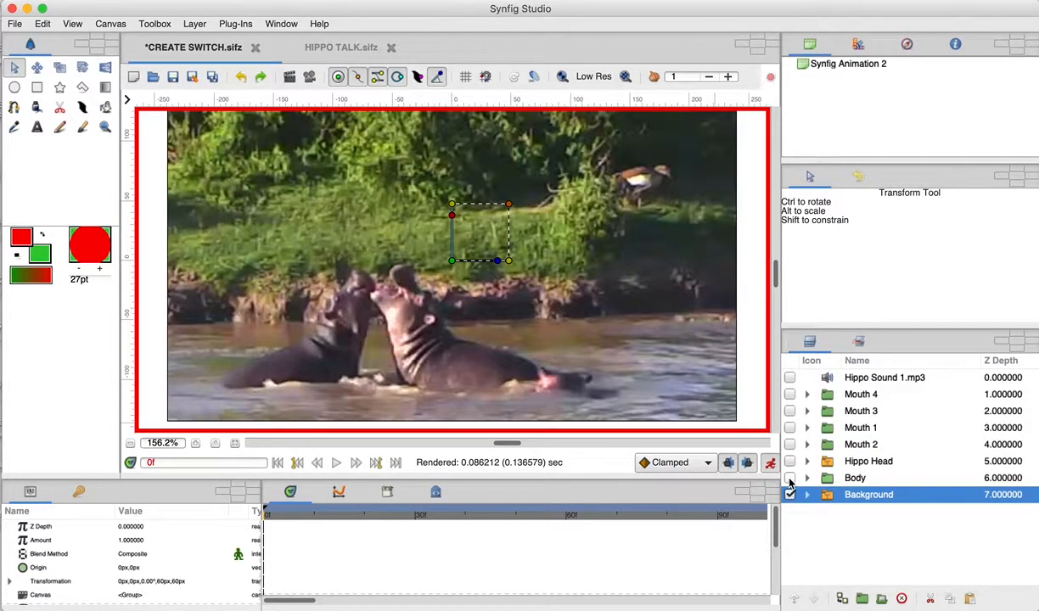
Make the Body and Hippo Head layers visible over the background
left_click(789, 478)
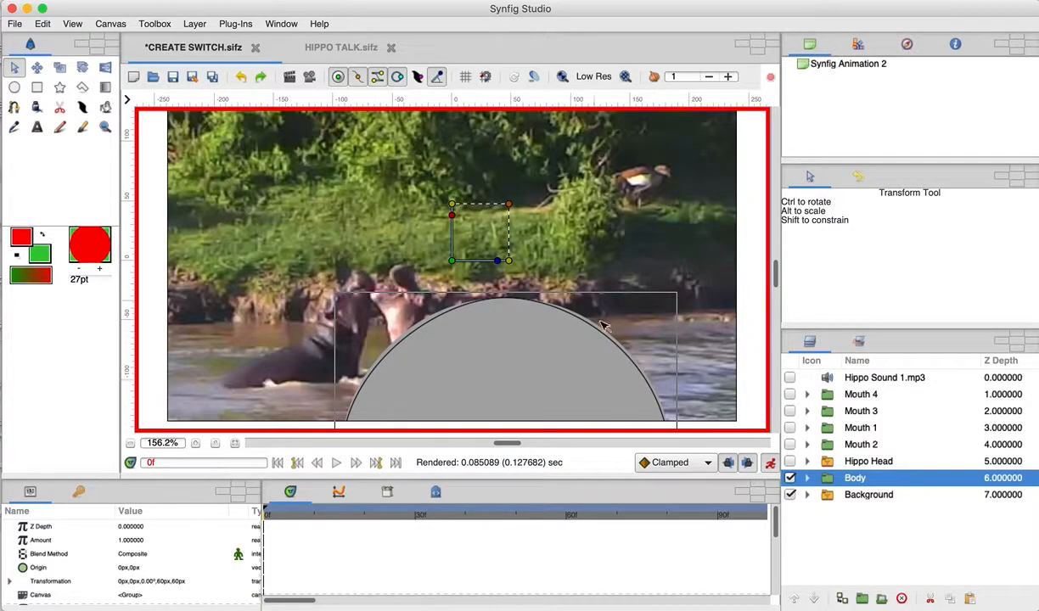
left_click(790, 462)
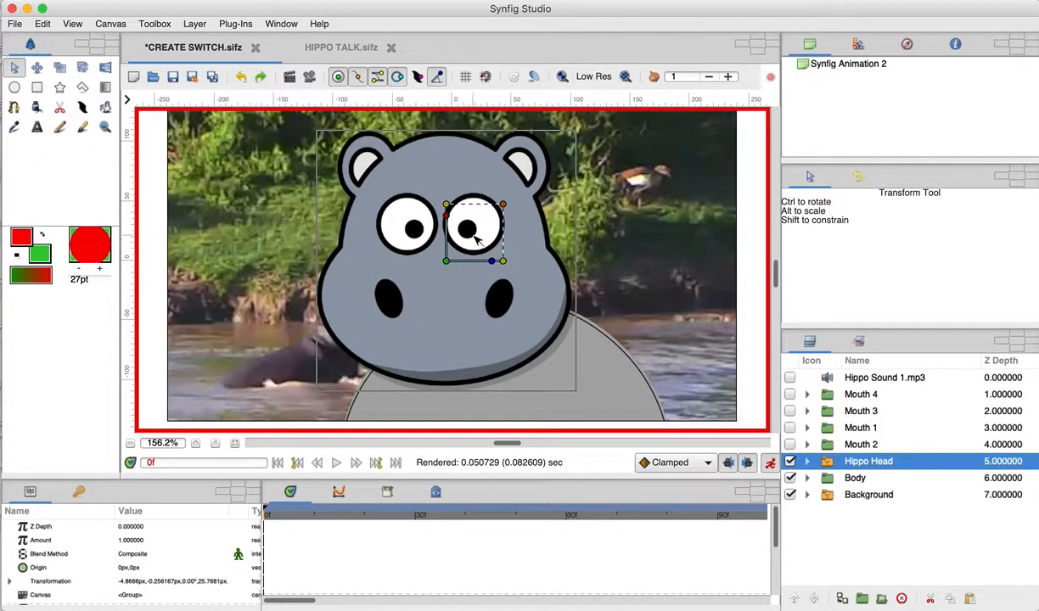
left_click(789, 462)
left_click(789, 462)
Examine the four mouth groups by showing and hiding Mouth 2, Mouth 1, Mouth 3 and Mouth 4 one after another
left_click(830, 445)
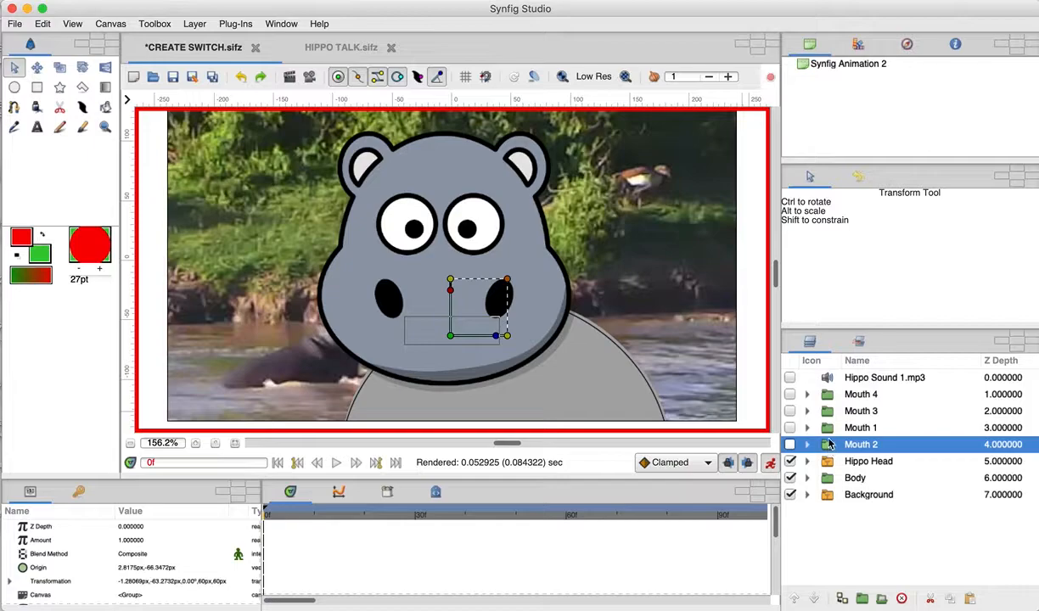
left_click(829, 428, "ctrl")
left_click(830, 413, "ctrl")
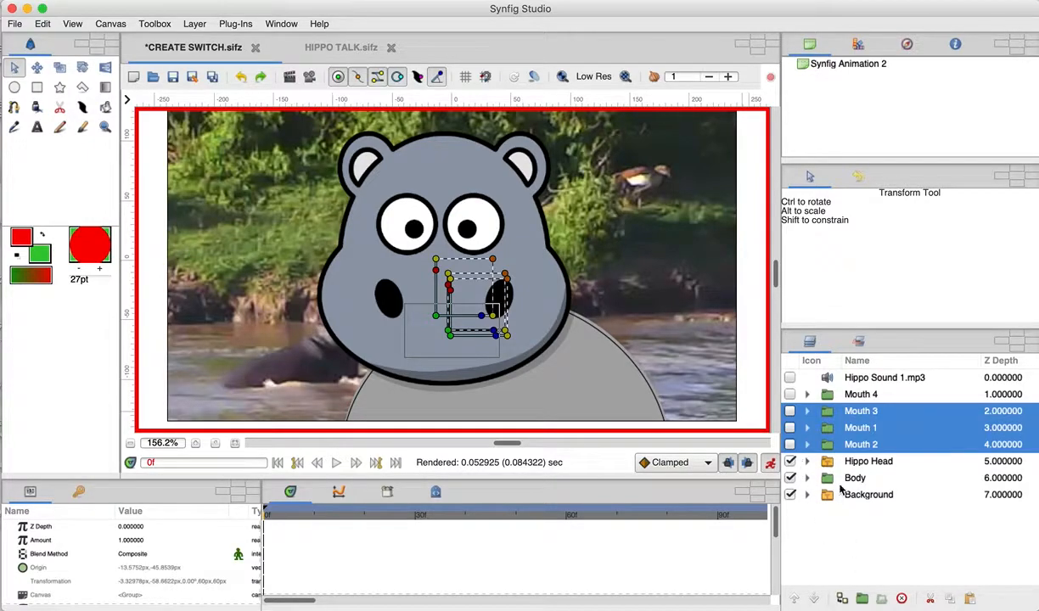
left_click(798, 394)
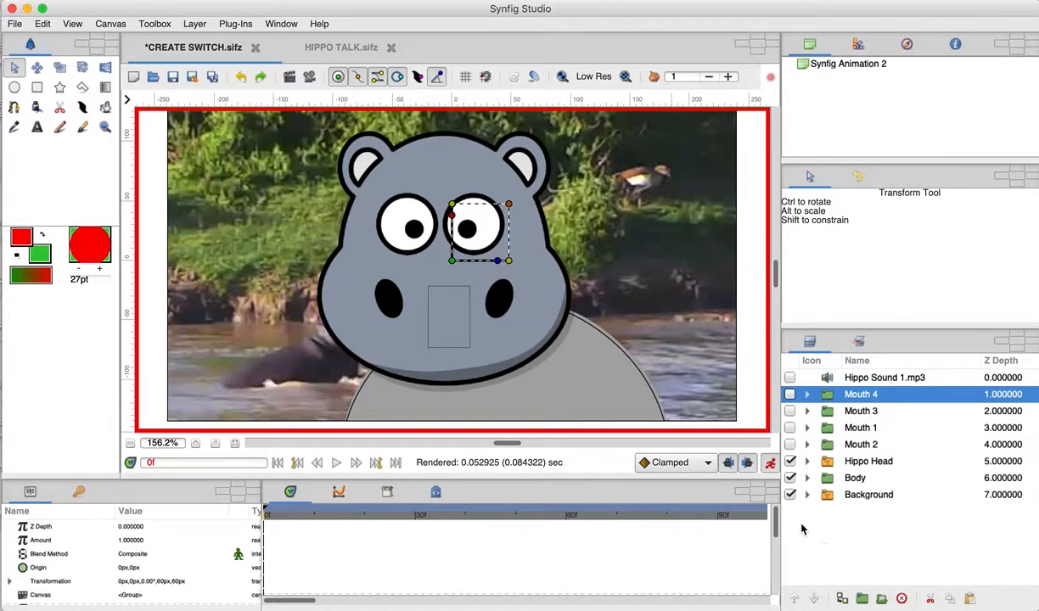
left_click(790, 445)
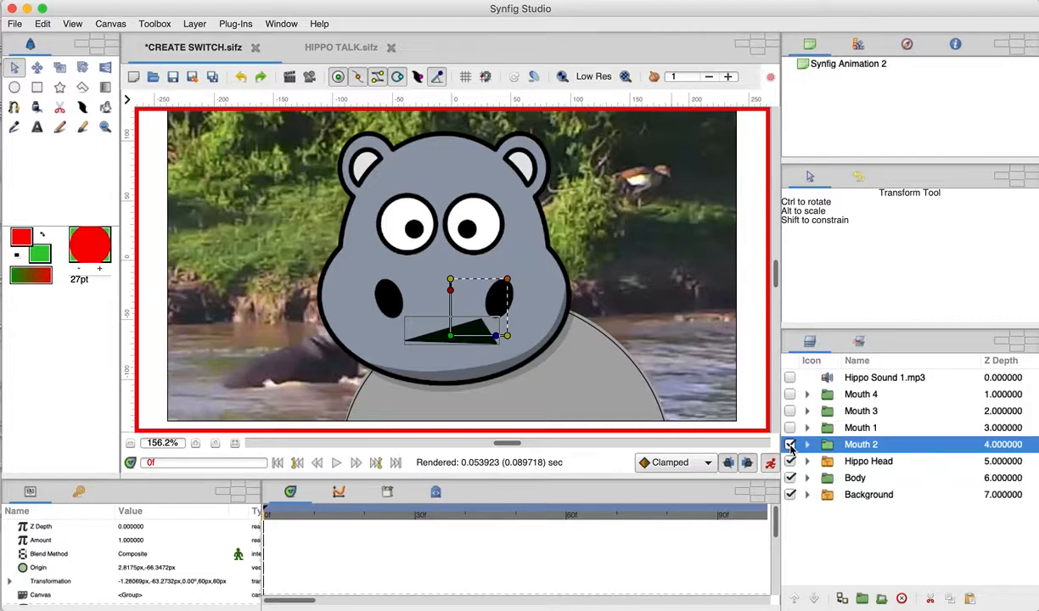
left_click(789, 444)
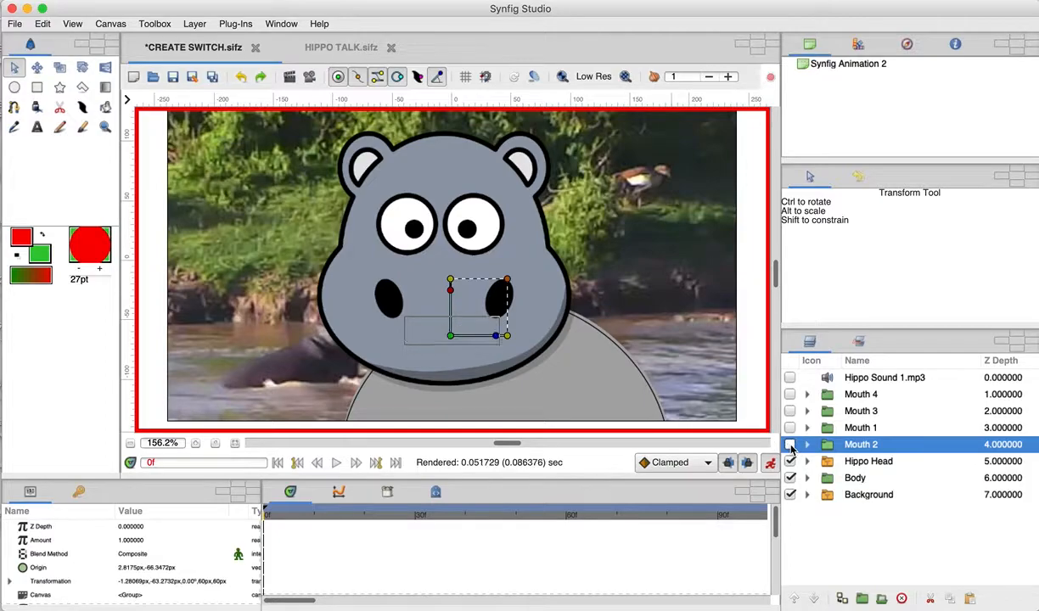
left_click(789, 428)
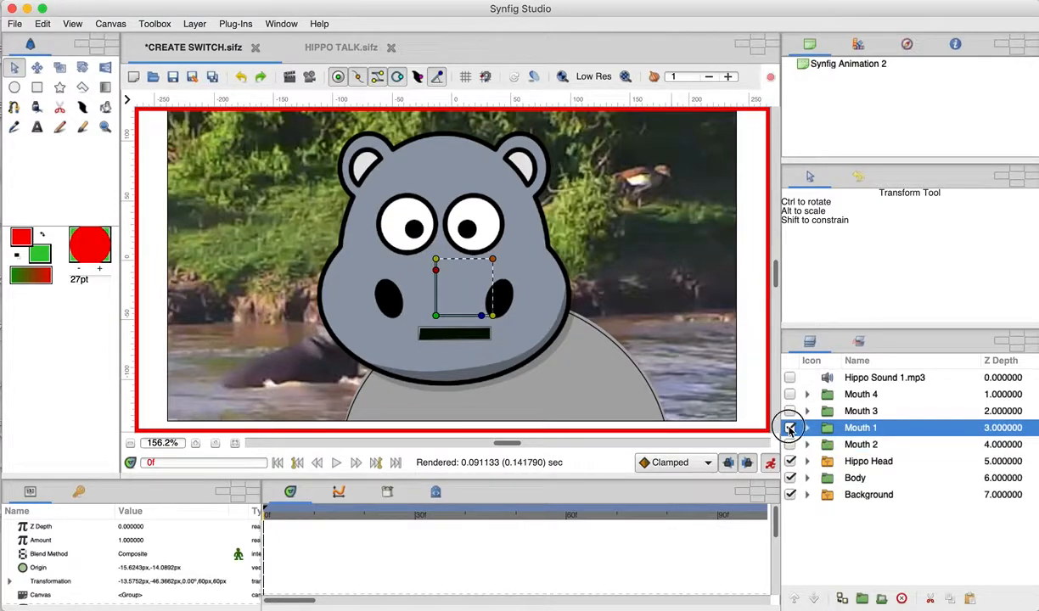
left_click(789, 428)
left_click(789, 411)
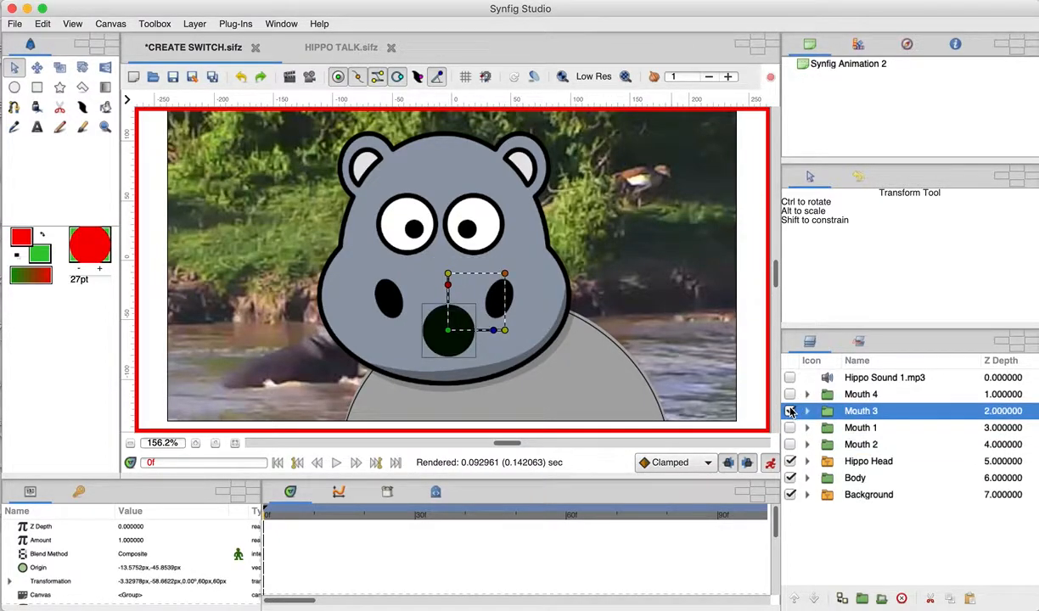
left_click(789, 411)
left_click(789, 393)
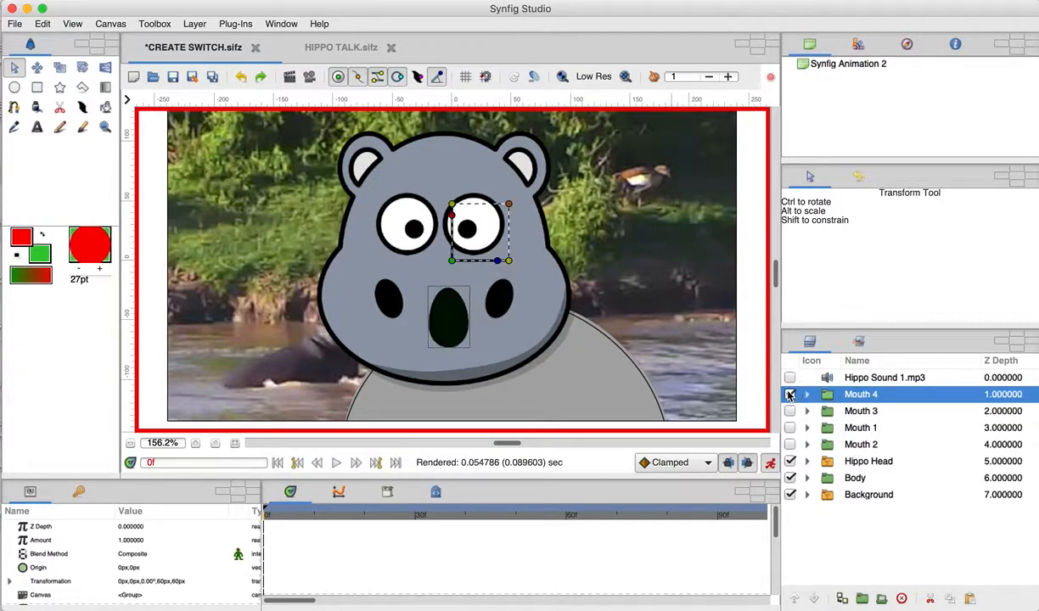
left_click(789, 393)
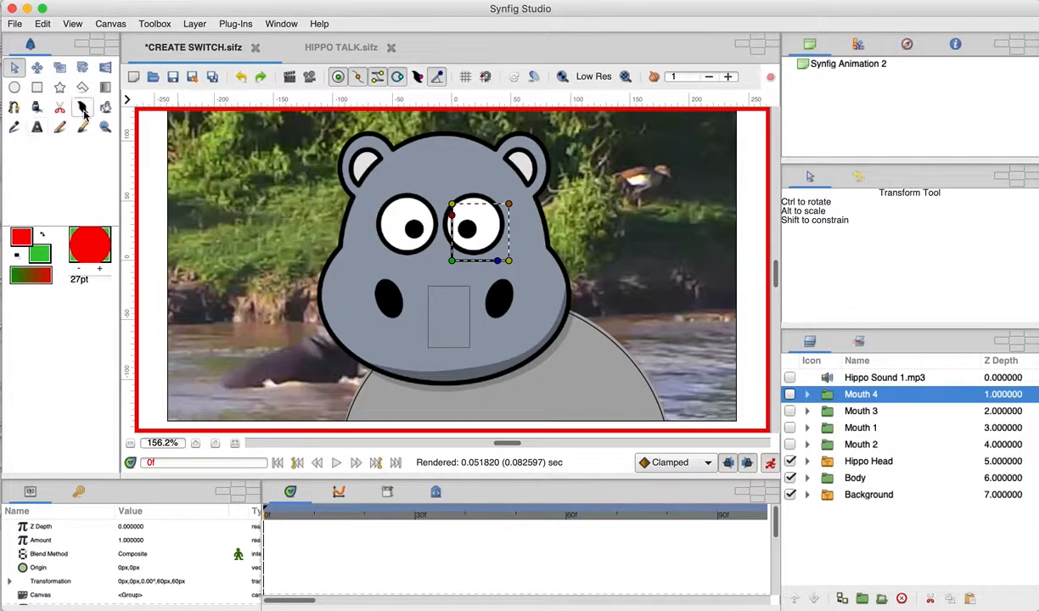
Draw a closed triangular mouth shape between and below the hippo's nostrils with the Spline tool
left_click(14, 107)
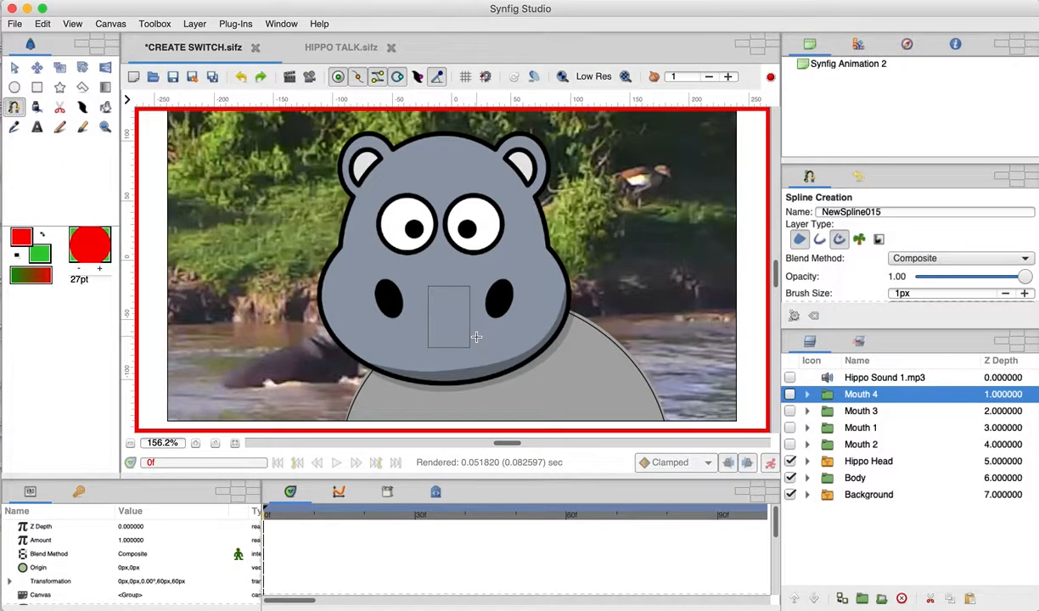
left_click(422, 307)
left_click(422, 330)
right_click(421, 306)
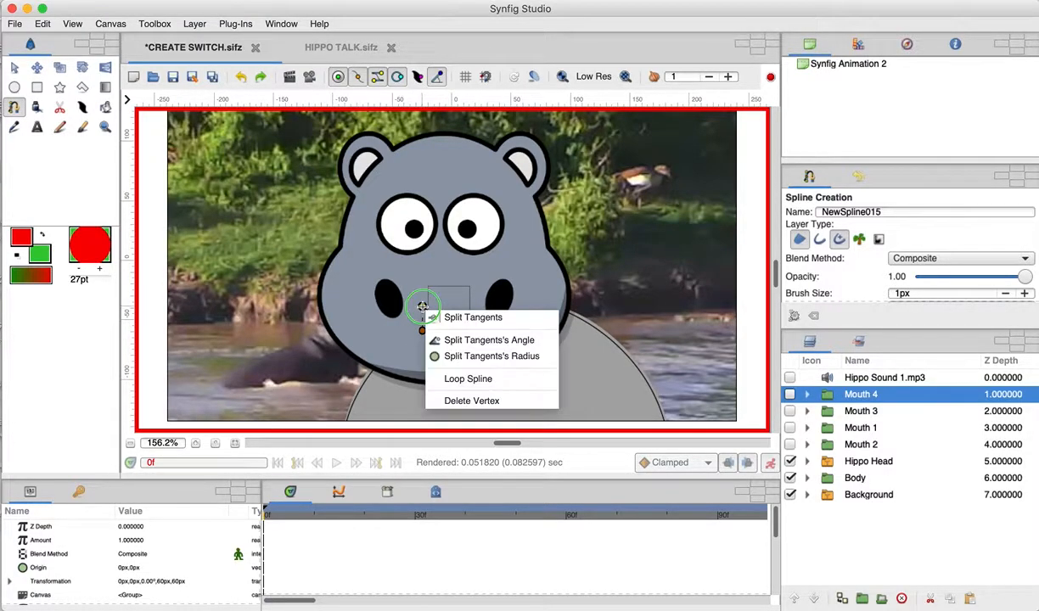
right_click(424, 306)
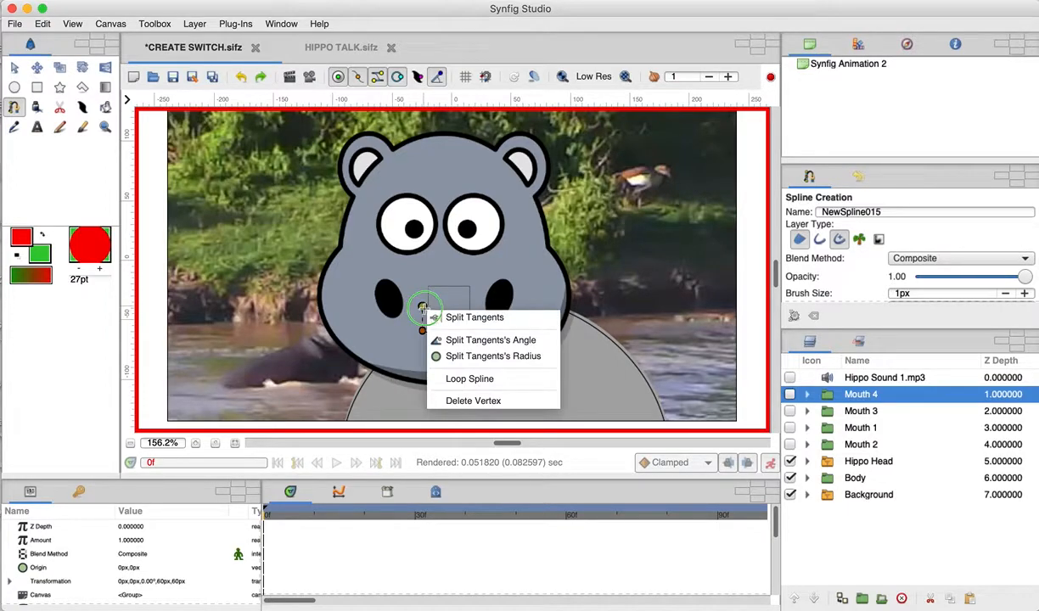
left_click(463, 379)
left_click(19, 68)
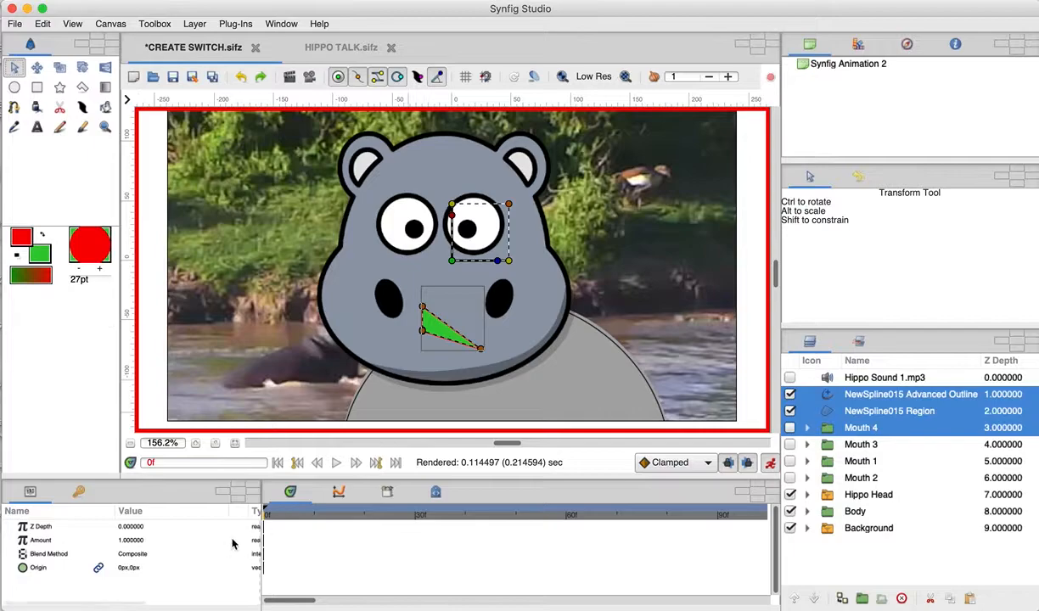
Set the fill colour of the new triangular mouth region to black (#000000)
left_click(437, 333)
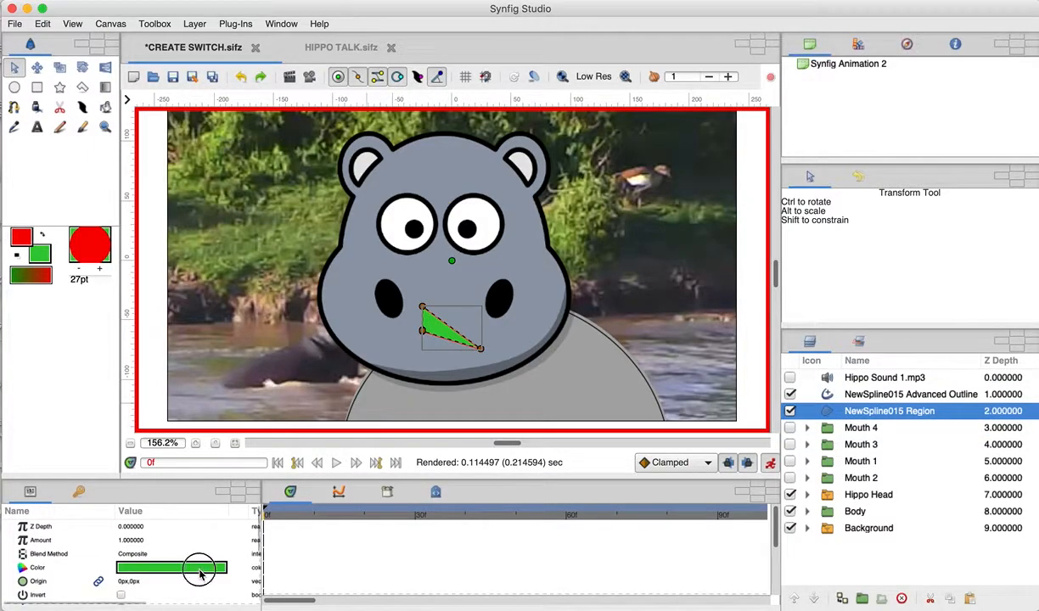
double_click(197, 566)
left_click_drag(363, 311, 344, 364)
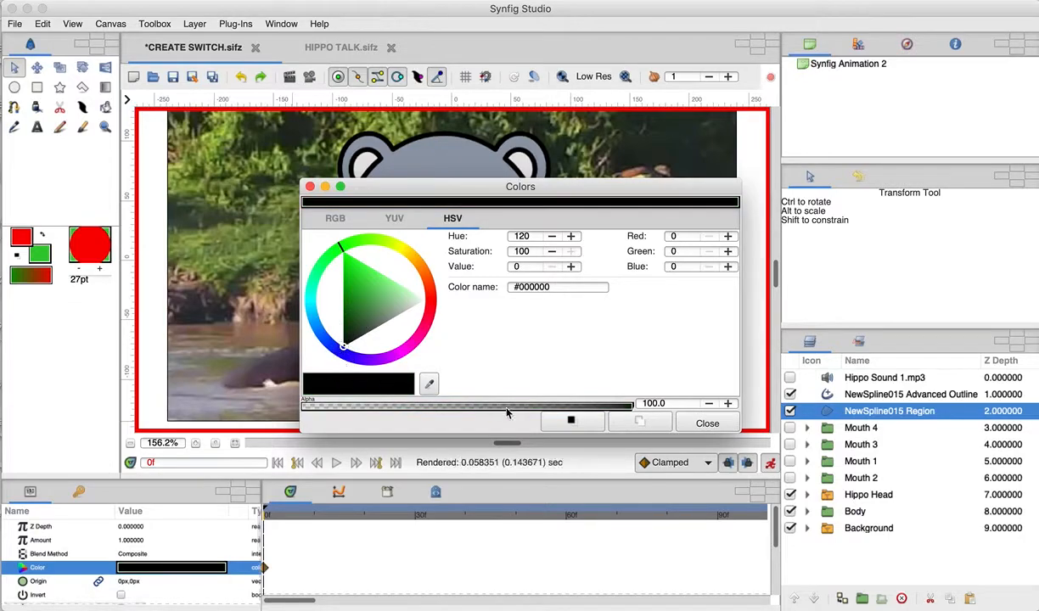
left_click(707, 423)
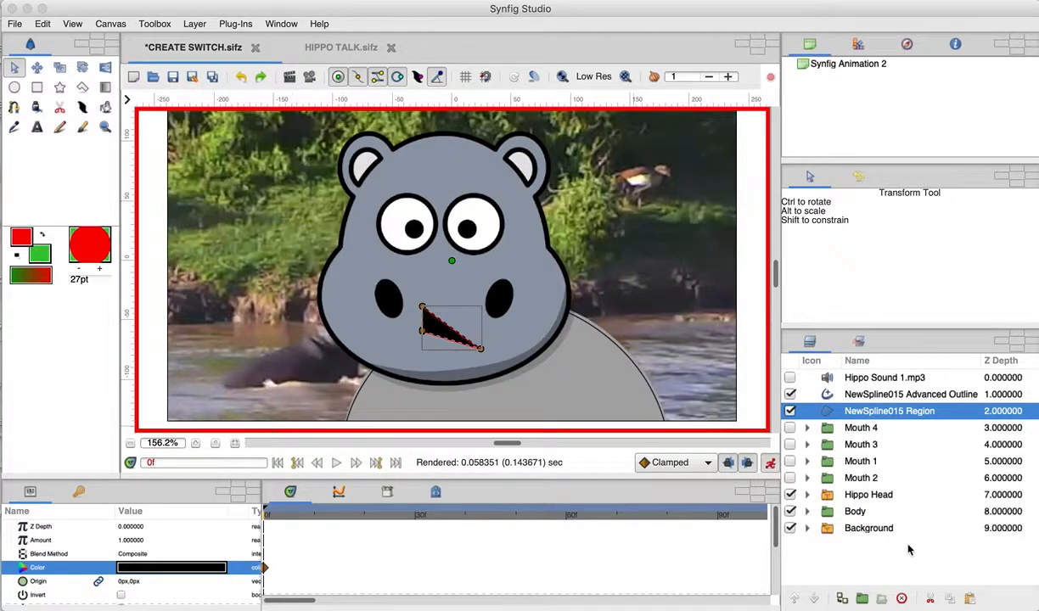
Group the new spline's Advanced Outline and Region layers and name the group Mouth 5
left_click(848, 400)
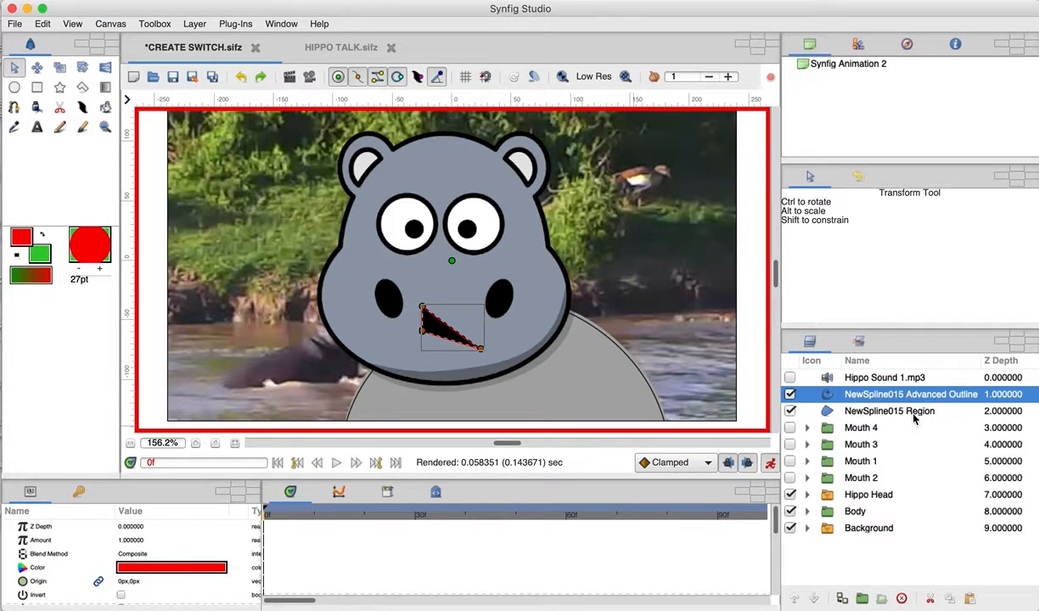
left_click(840, 411, "ctrl")
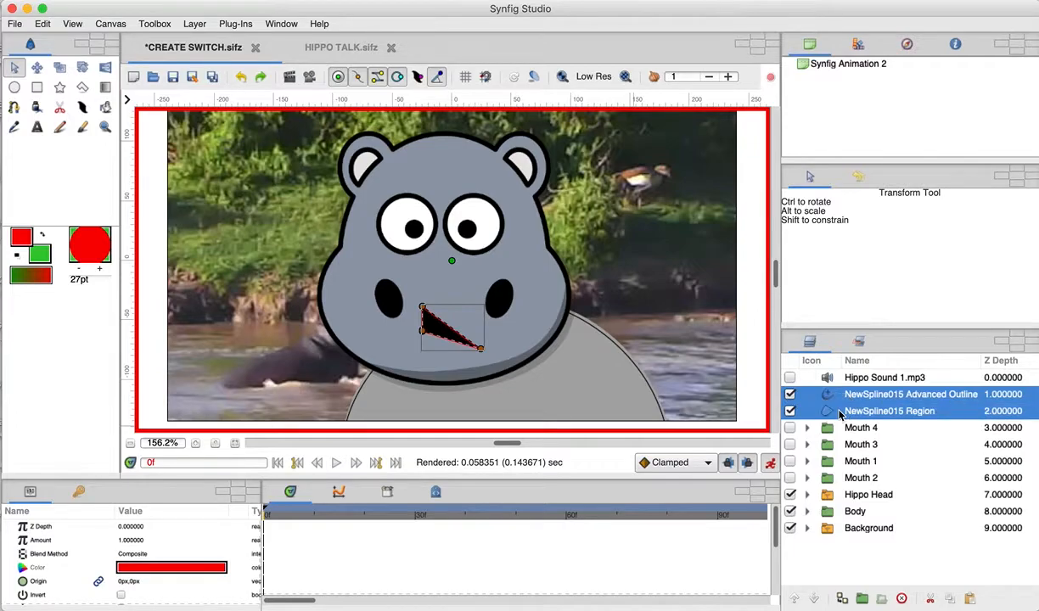
left_click(862, 600)
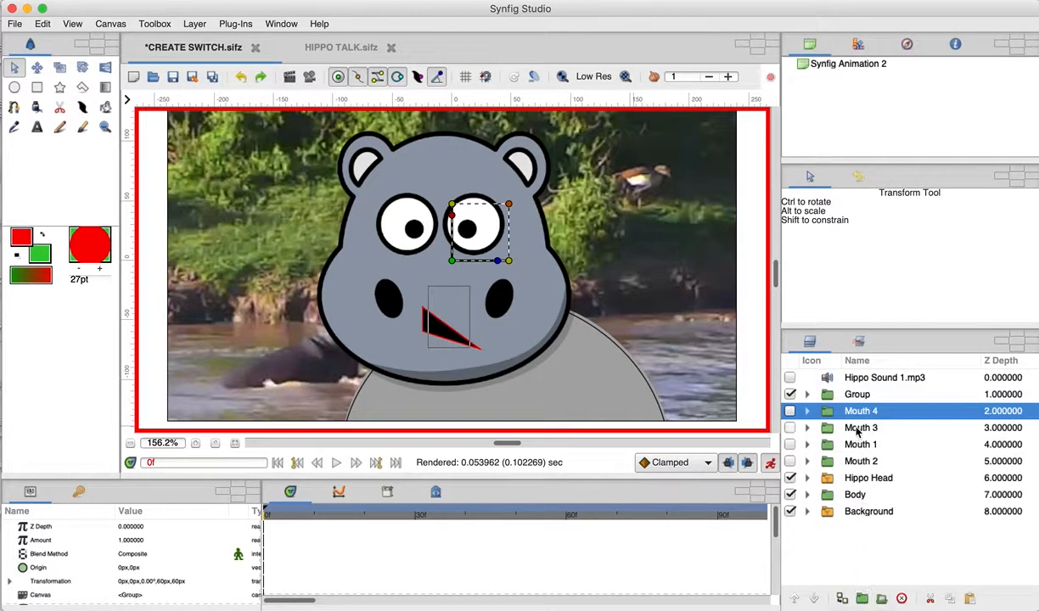
left_click(856, 395)
left_click(857, 395)
type("Mouth 5")
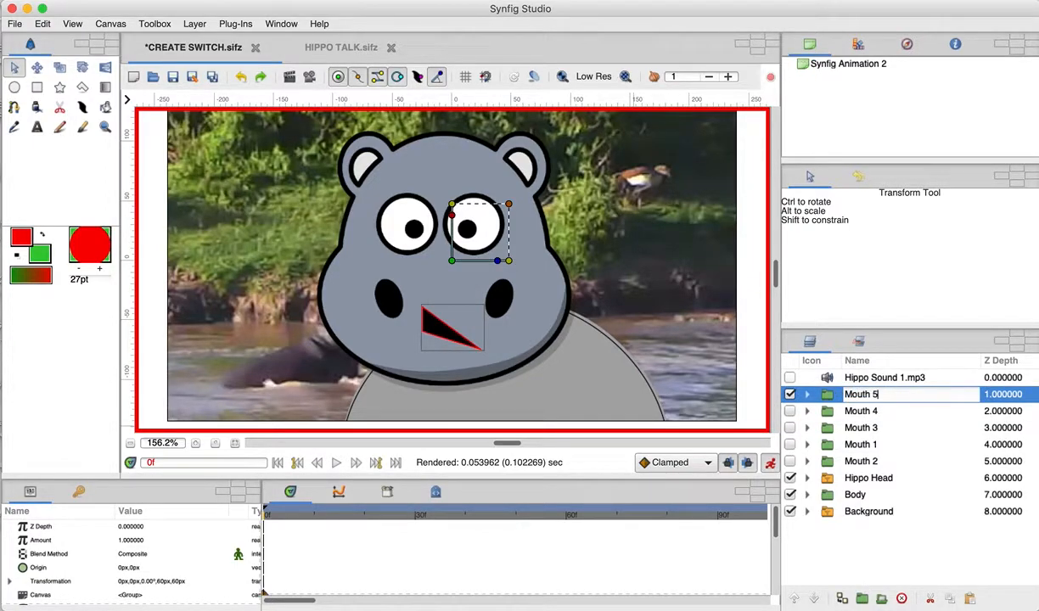
key("Return")
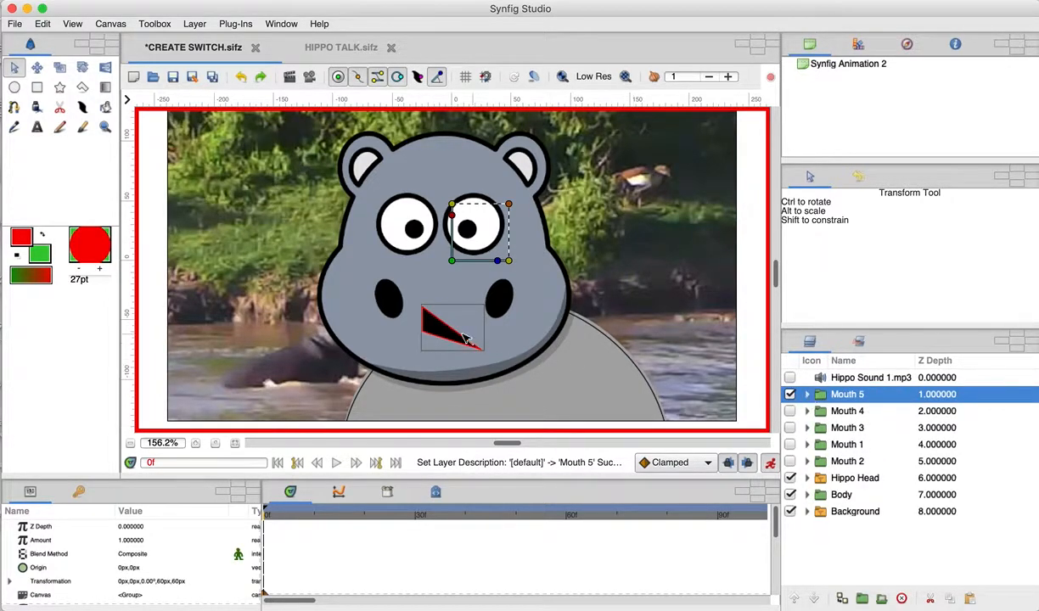
Examine the five mouth groups by showing and hiding them in turn, ending with only Mouth 2 shown
left_click(824, 412)
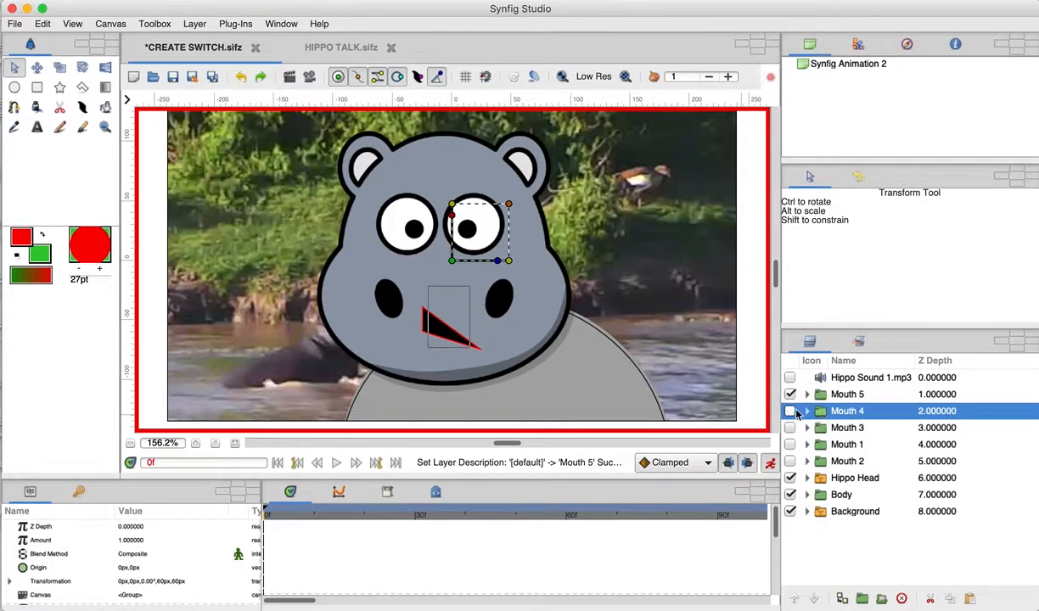
left_click(790, 411)
left_click(790, 394)
left_click(790, 411)
left_click(790, 428)
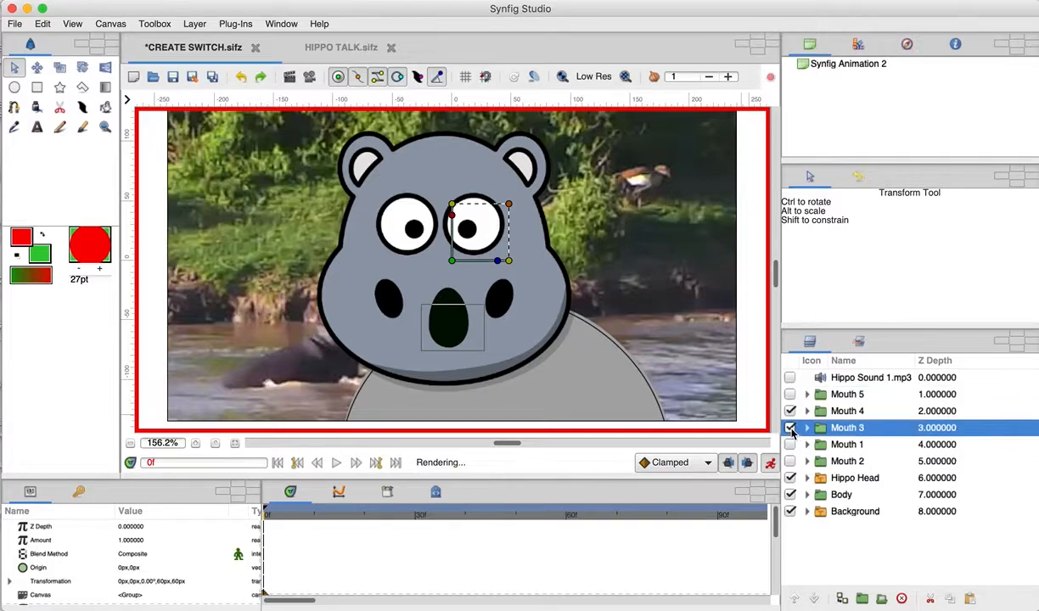
left_click(790, 445)
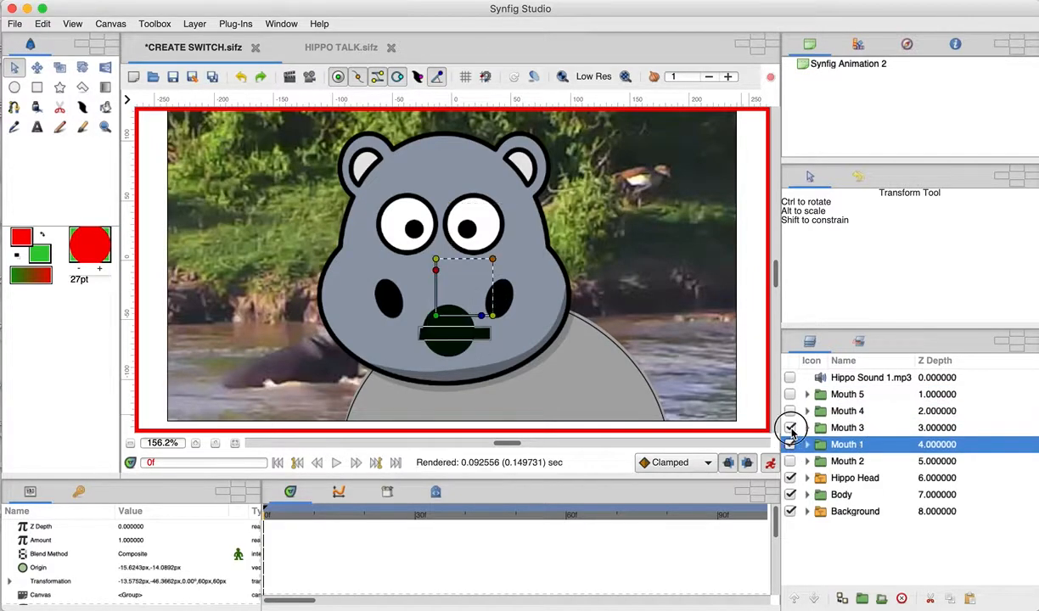
left_click(790, 428)
left_click(790, 461)
left_click(790, 445)
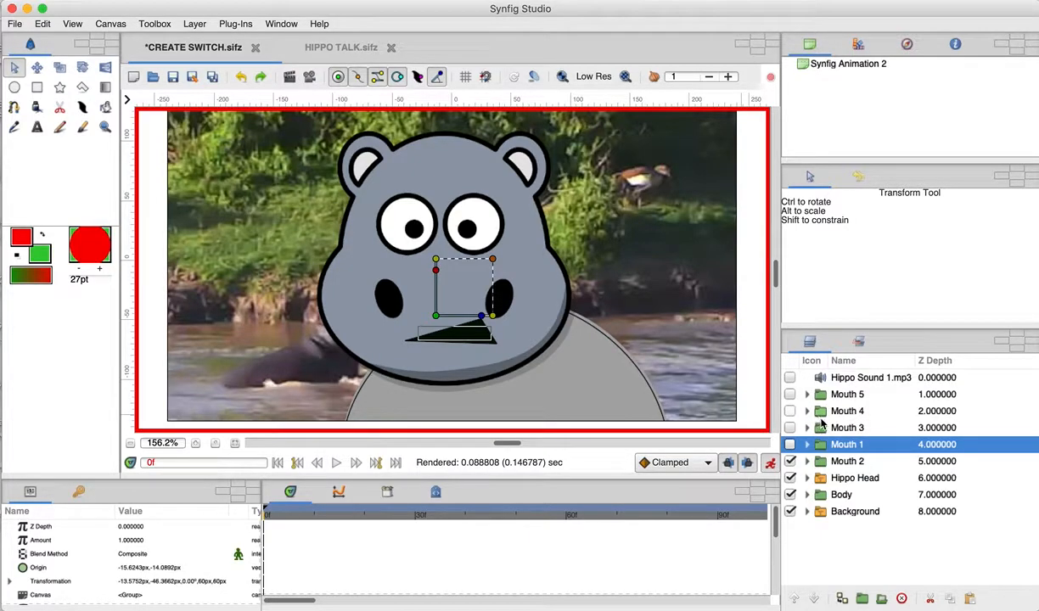
Select the Mouth 1 to Mouth 5 groups together and group them into a switch
left_click(820, 463)
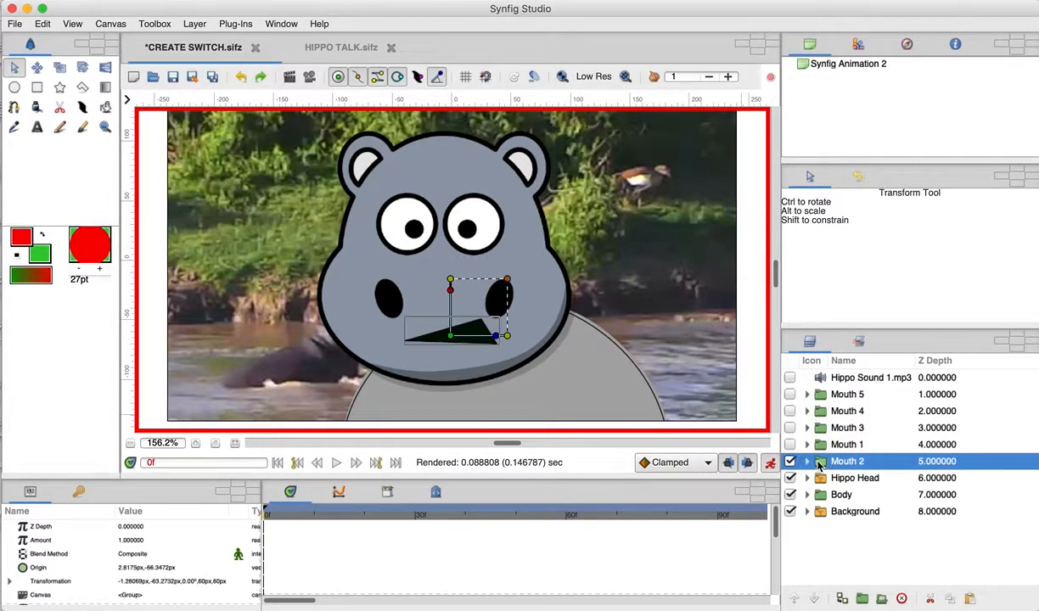
left_click(821, 445, "shift")
left_click(821, 428, "shift")
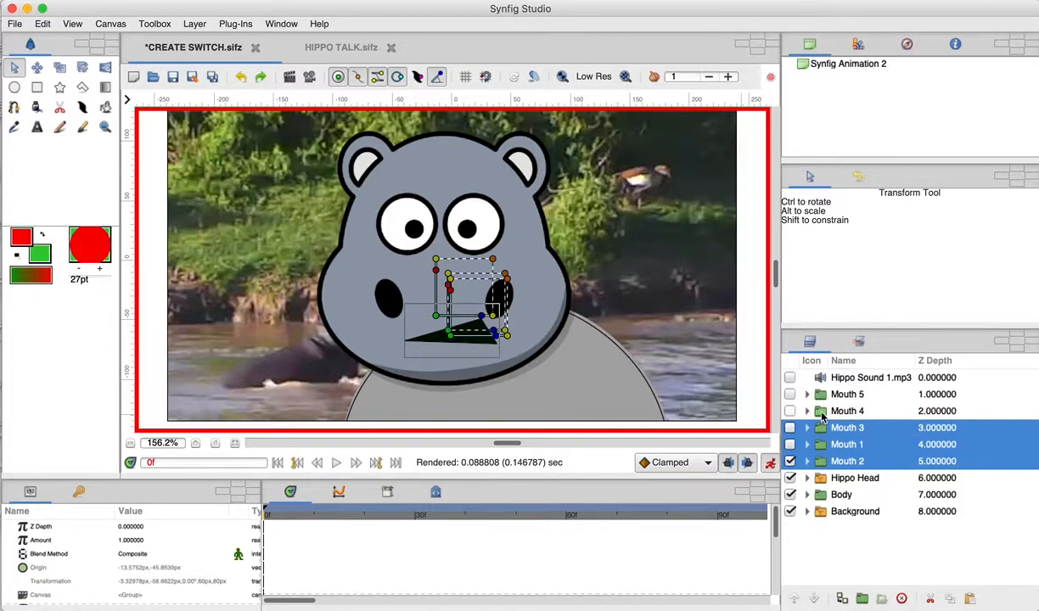
left_click(822, 411, "shift")
left_click(822, 395, "shift")
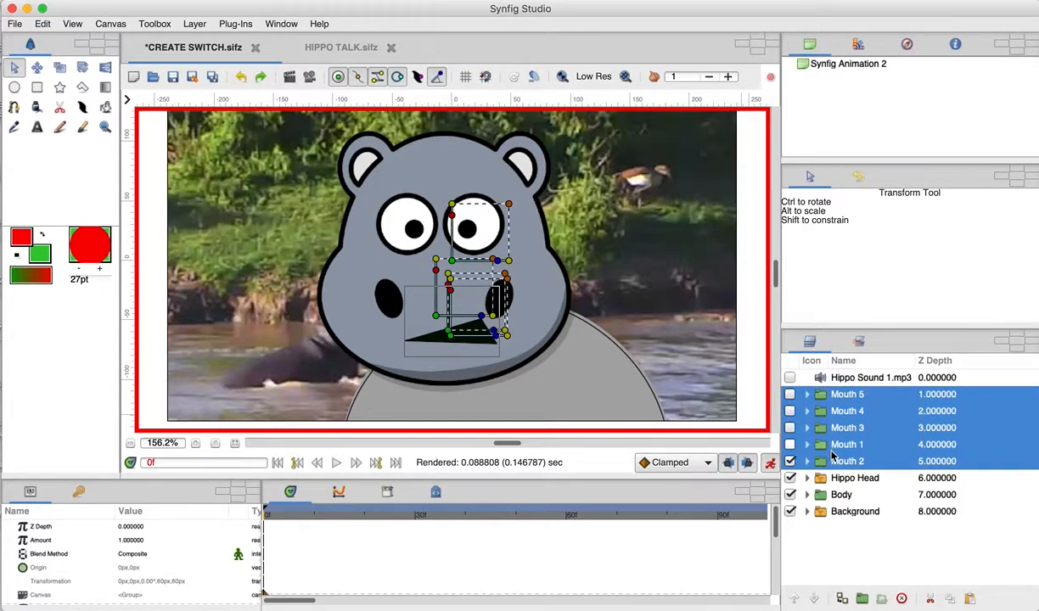
right_click(827, 401)
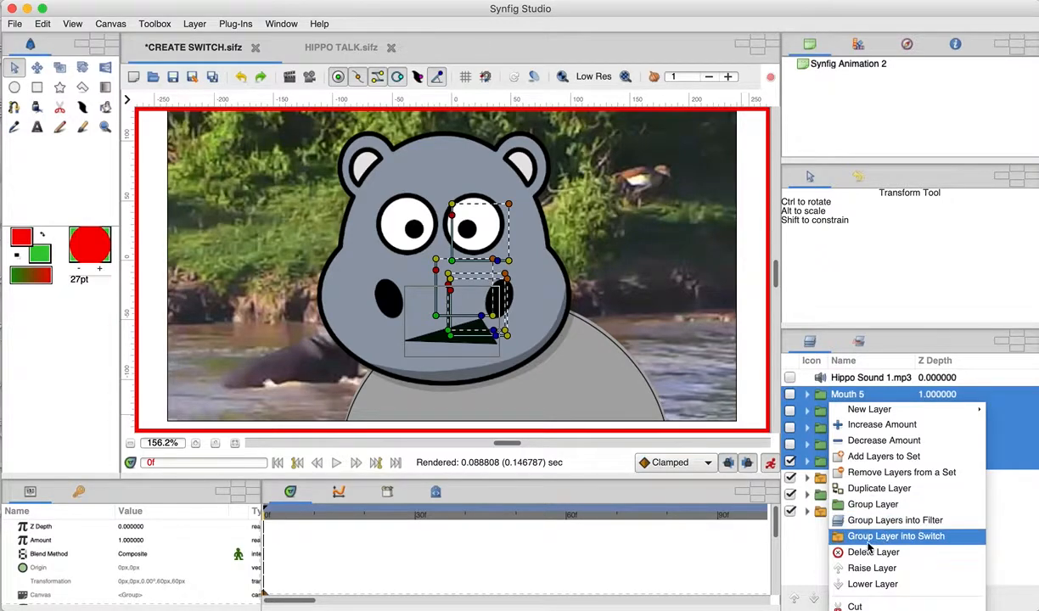
left_click(912, 543)
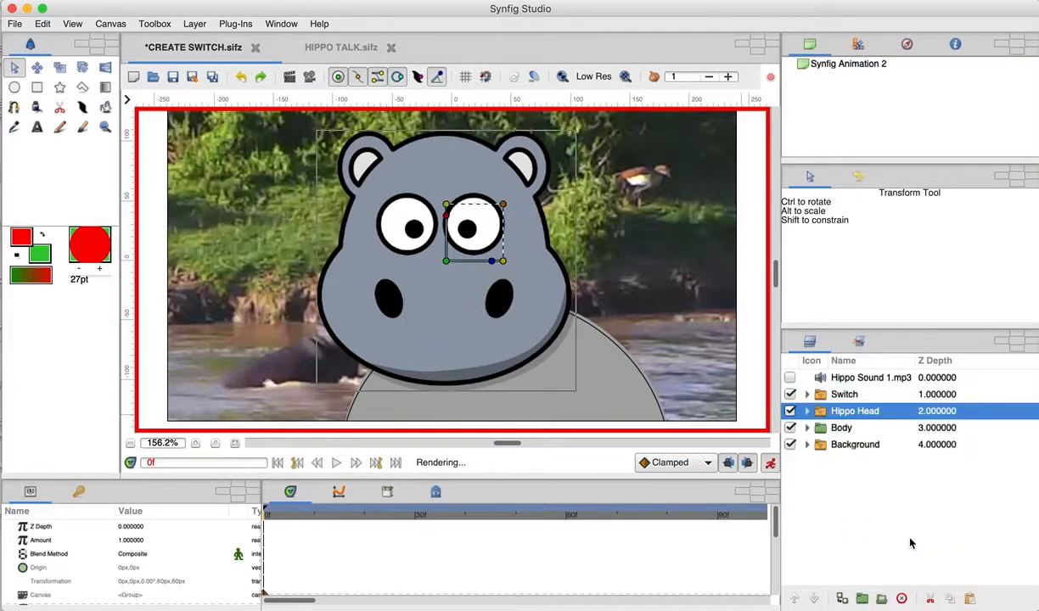
Check the mouth groups inside the new switch group and rename it Switch MOUTH
left_click(807, 394)
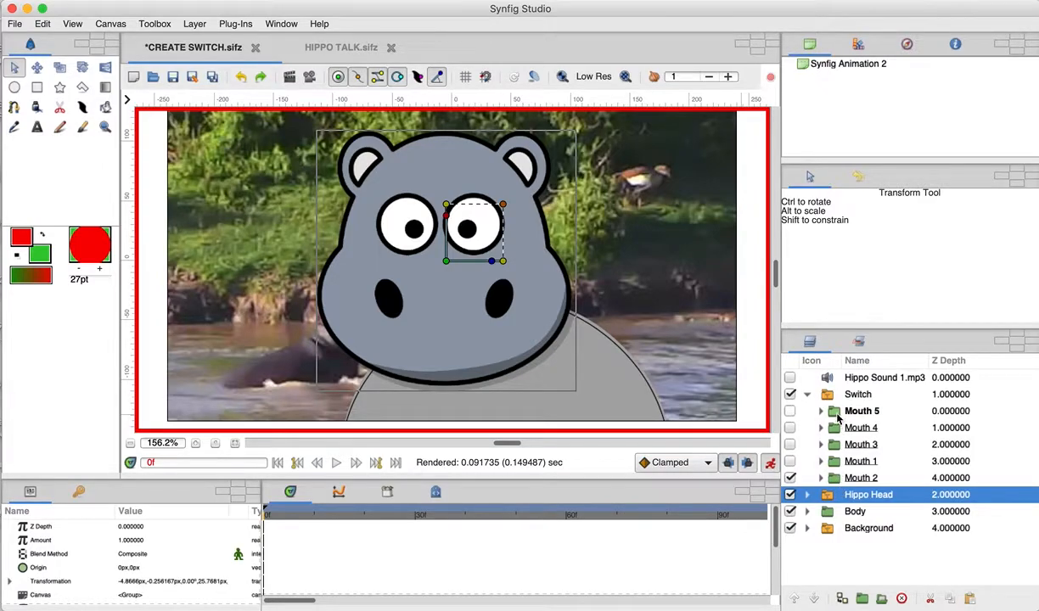
left_click(807, 395)
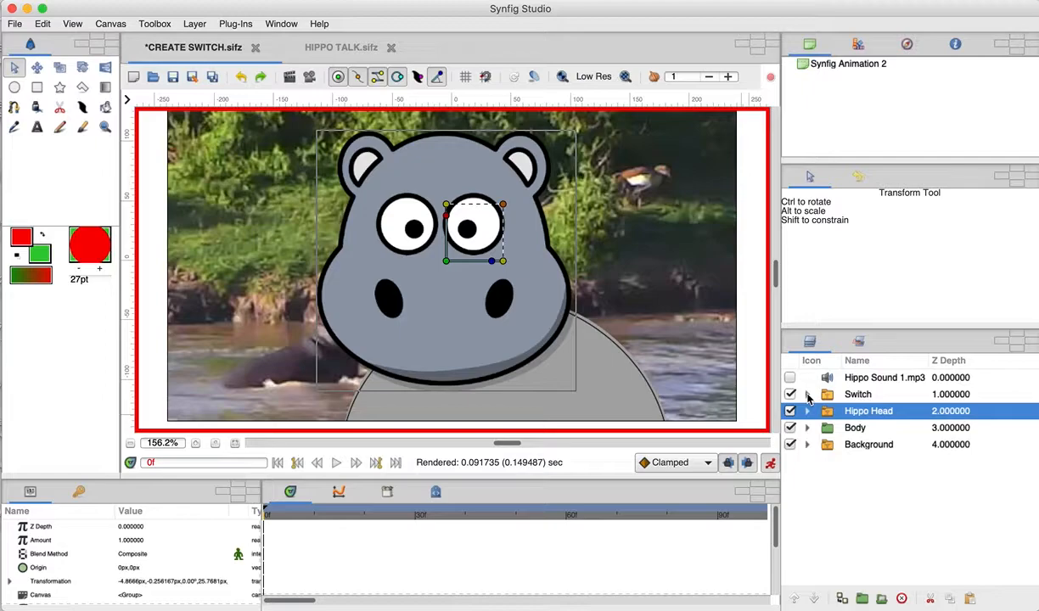
left_click(866, 394)
left_click(874, 394)
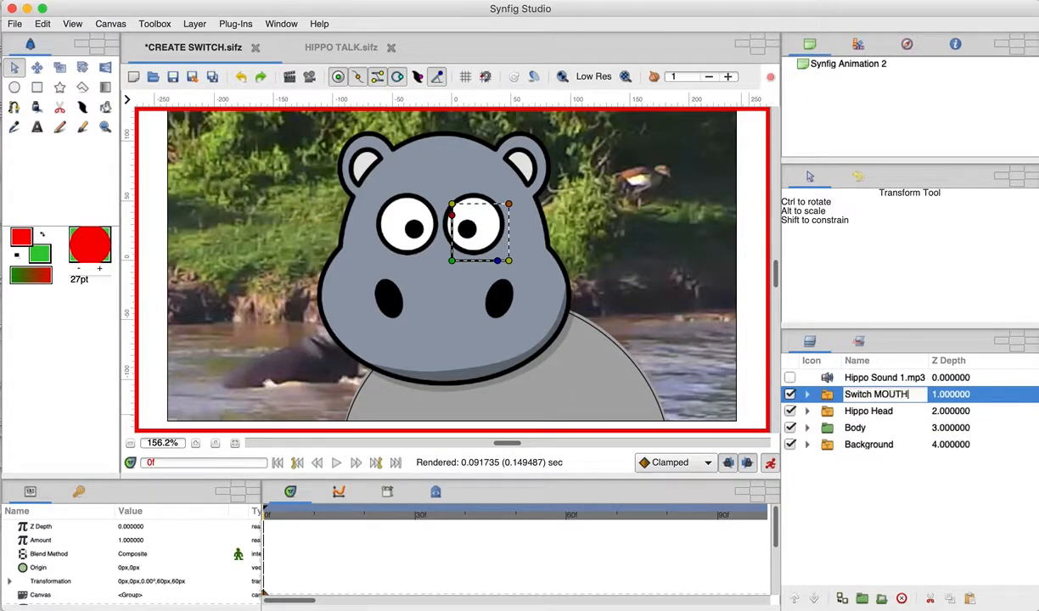
key("Return")
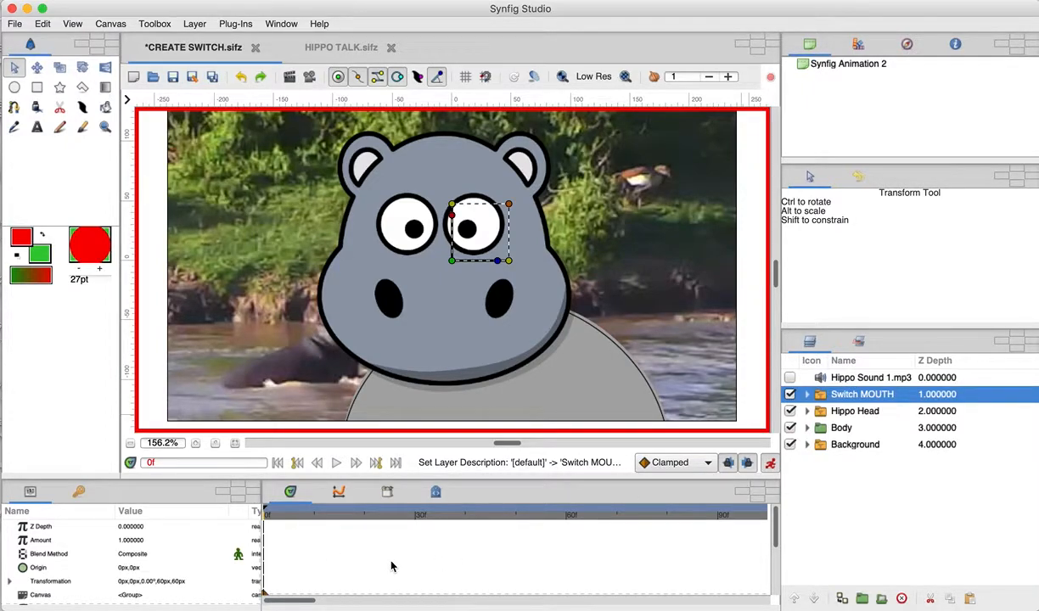
left_click(868, 378)
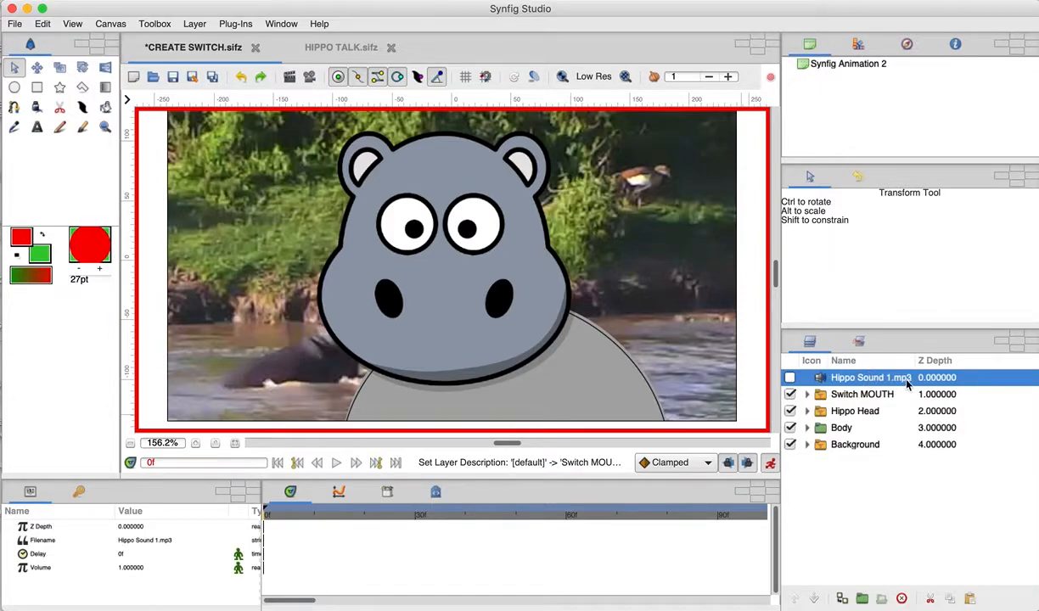
double_click(832, 377)
key("Escape")
left_click(14, 24)
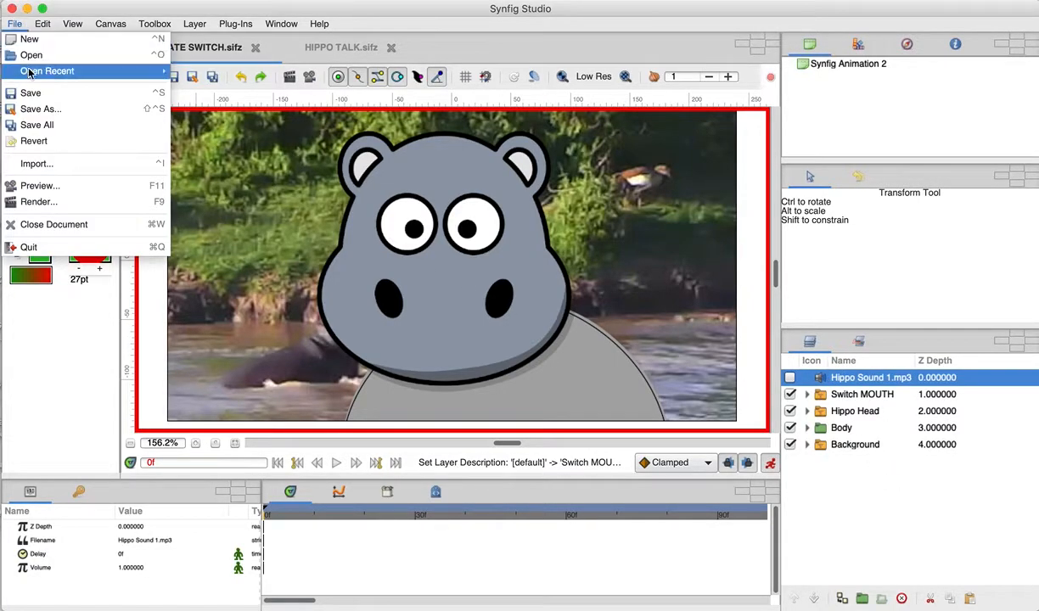
left_click(38, 164)
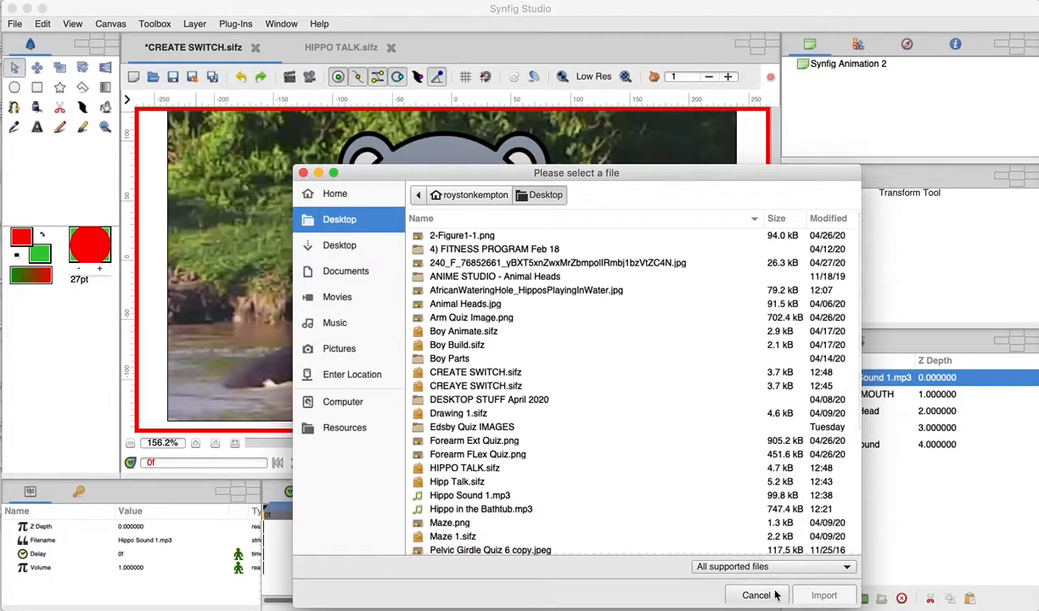
left_click(303, 173)
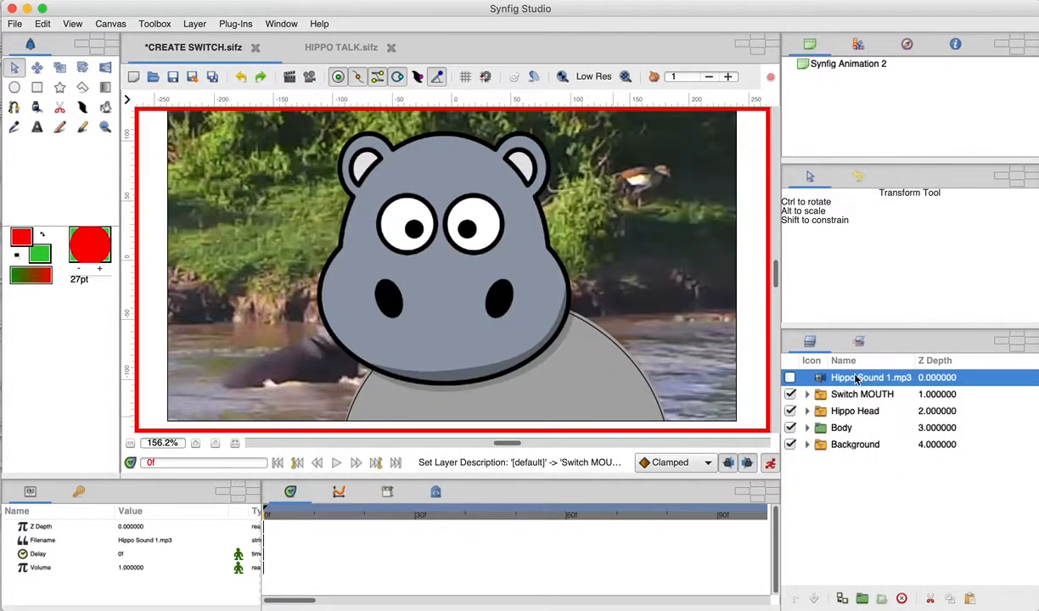
Play the animation to hear the hippo sound, stop it, and return the playhead to frame 0
left_click(336, 464)
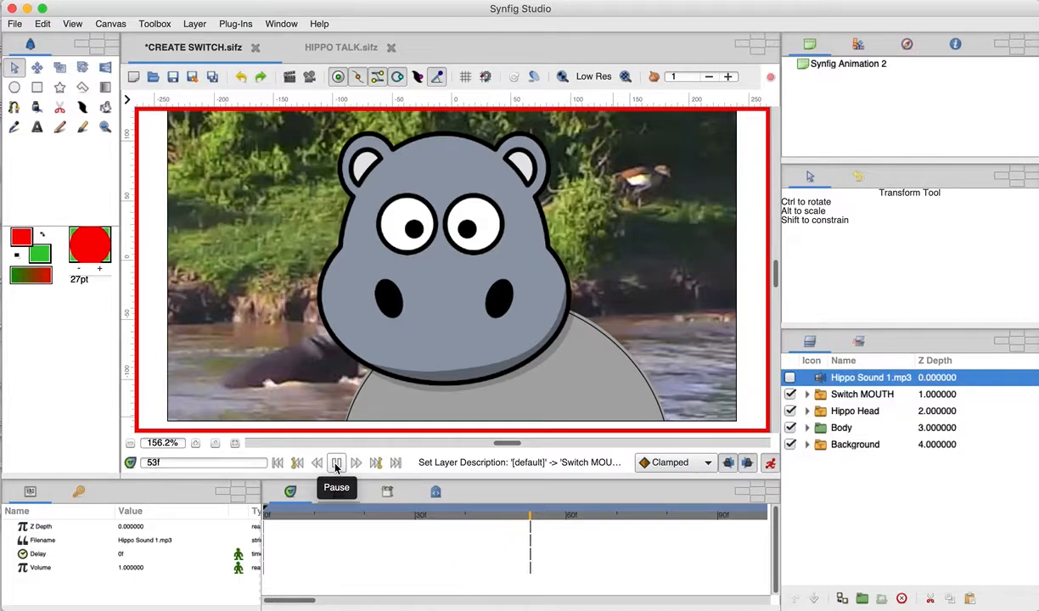
left_click(336, 463)
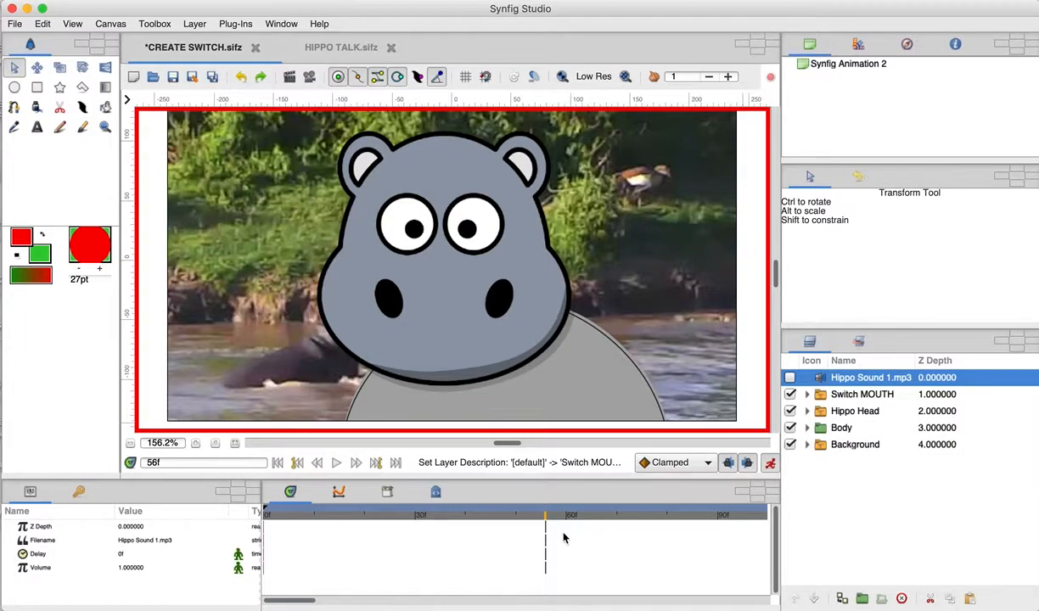
left_click_drag(546, 516, 264, 519)
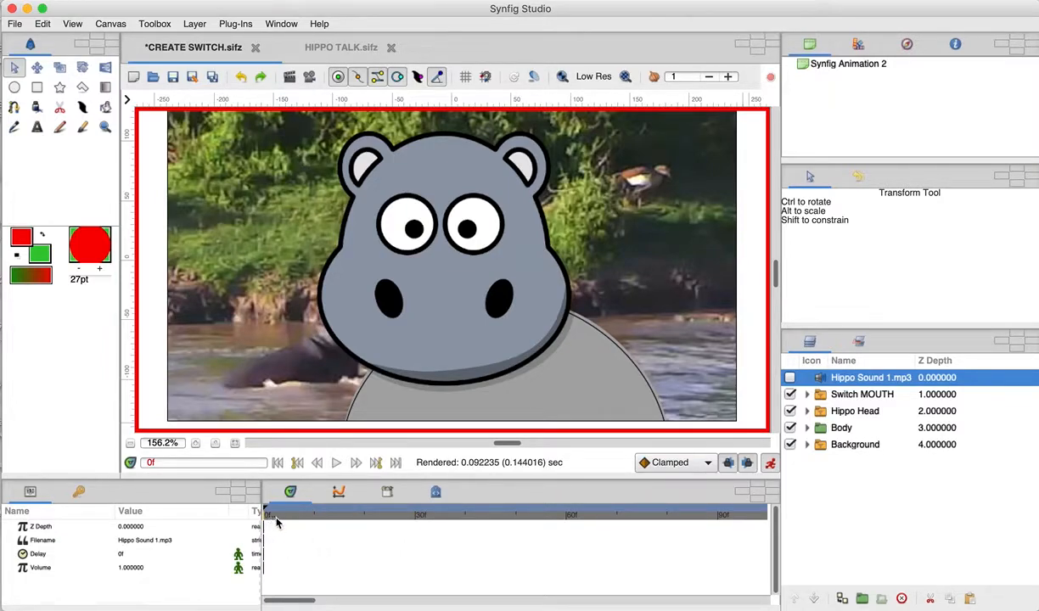
Set the active layer of the Switch MOUTH group to Mouth 1 at frame 0
left_click(826, 396)
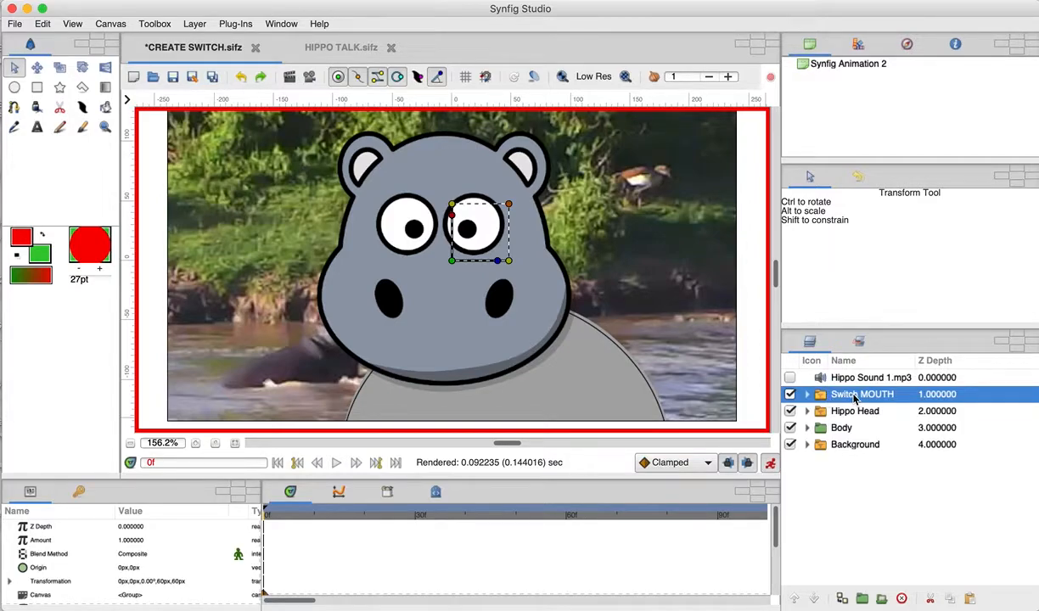
scroll(182, 574, "down", 5)
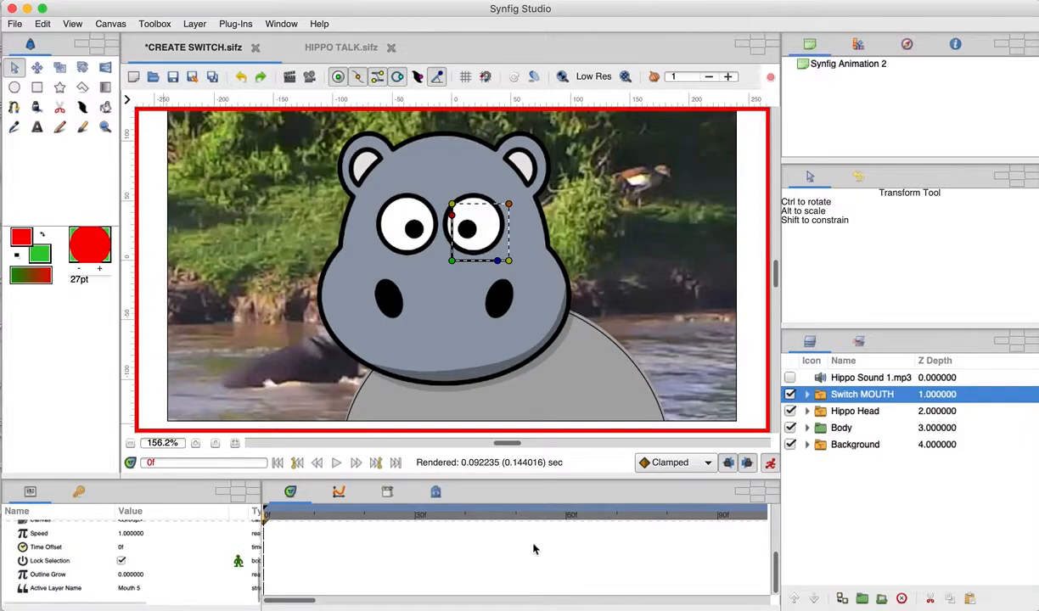
left_click(819, 396)
scroll(180, 561, "down", 5)
left_click(132, 591)
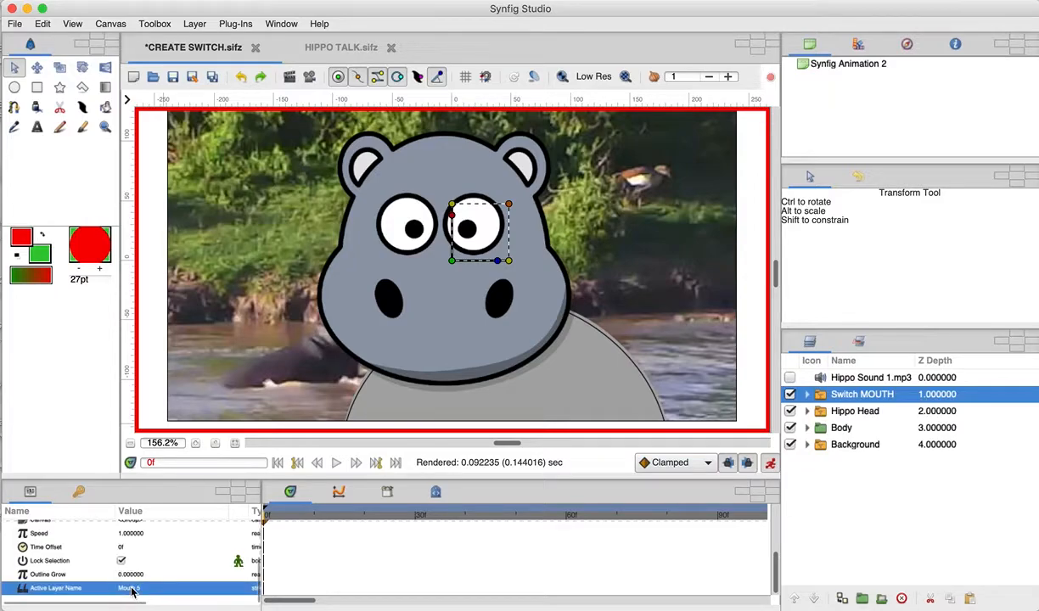
left_click(134, 591)
left_click(204, 599)
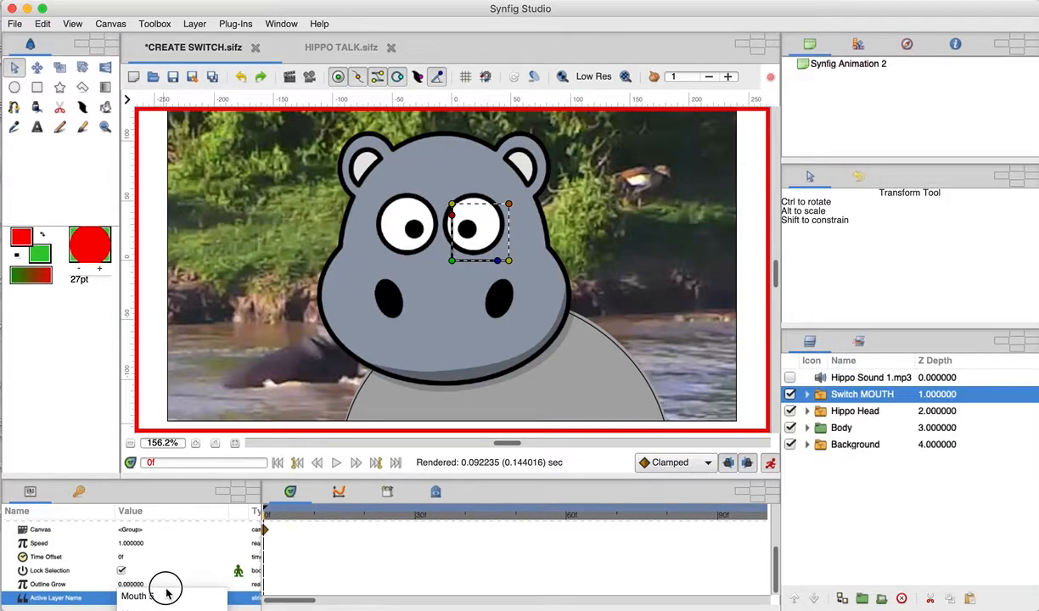
left_click(166, 599)
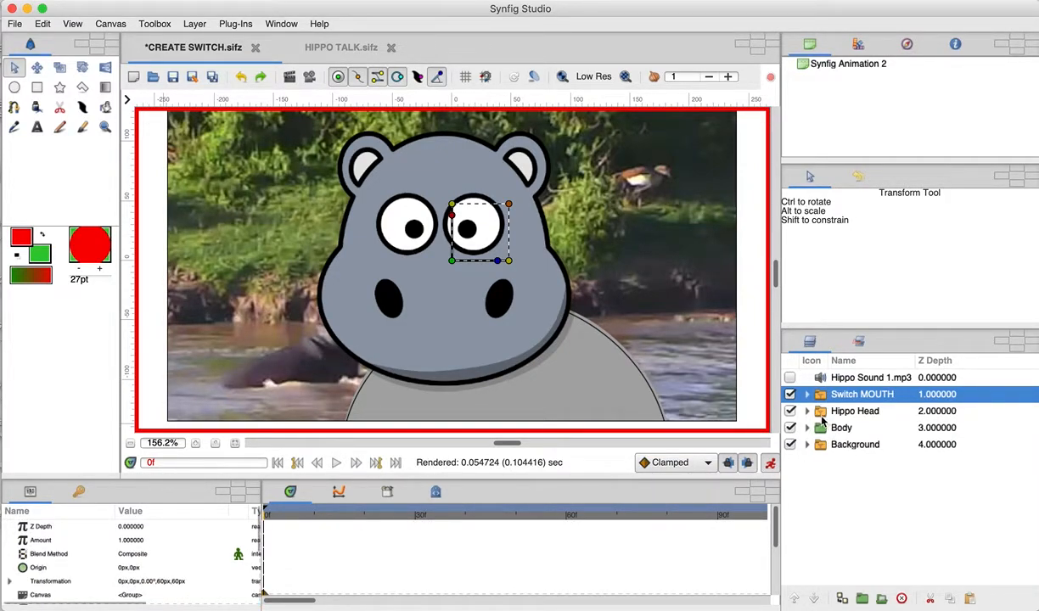
Expand the Switch MOUTH group and make Mouth 5, Mouth 4, Mouth 3 and Mouth 1 visible
left_click(806, 394)
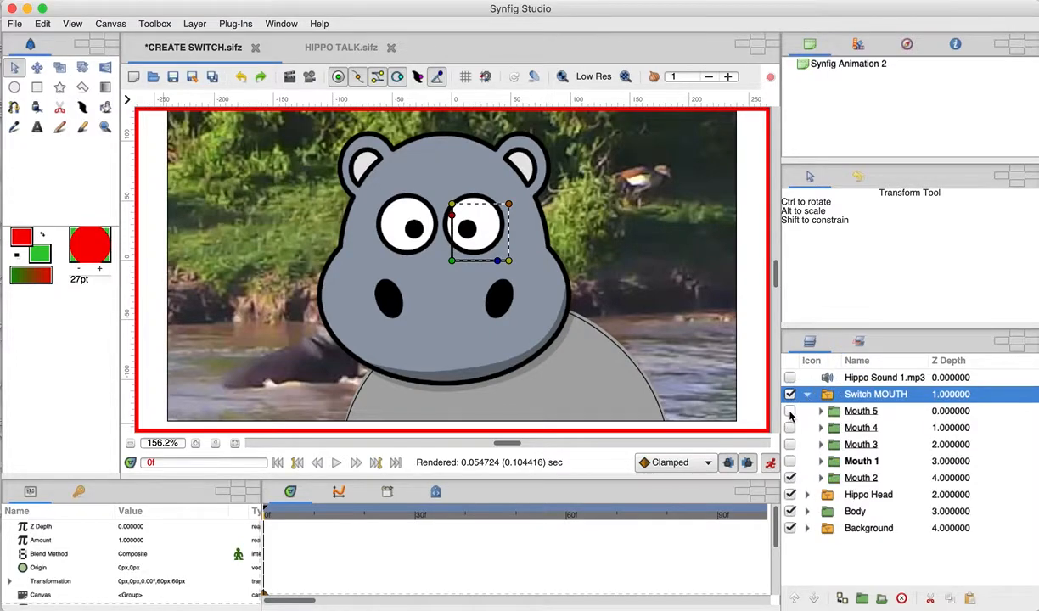
left_click(790, 411)
left_click(790, 428)
left_click(790, 443)
left_click(791, 461)
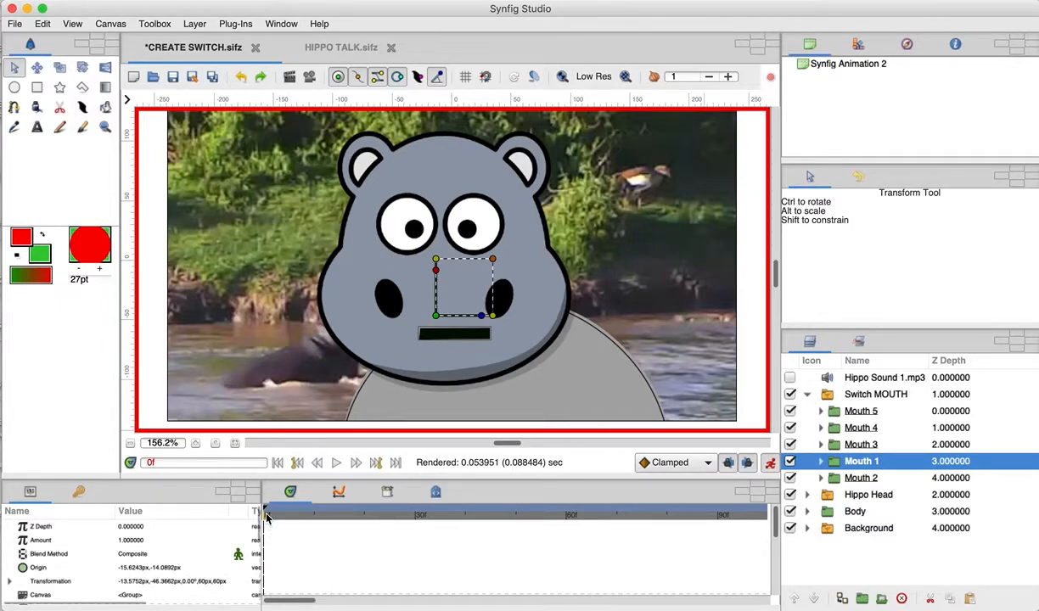
Play the animation from frame 0, stop it, and place the playhead at frame 10
mouse_move(273, 519)
left_mouse_down()
mouse_move(322, 521)
mouse_move(273, 523)
left_mouse_up()
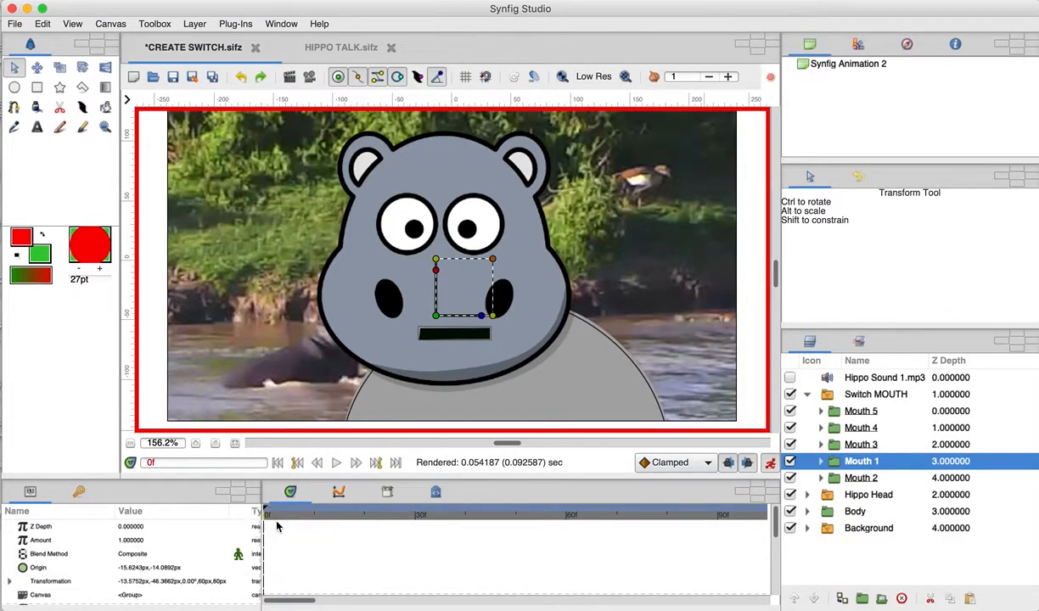
left_click(337, 465)
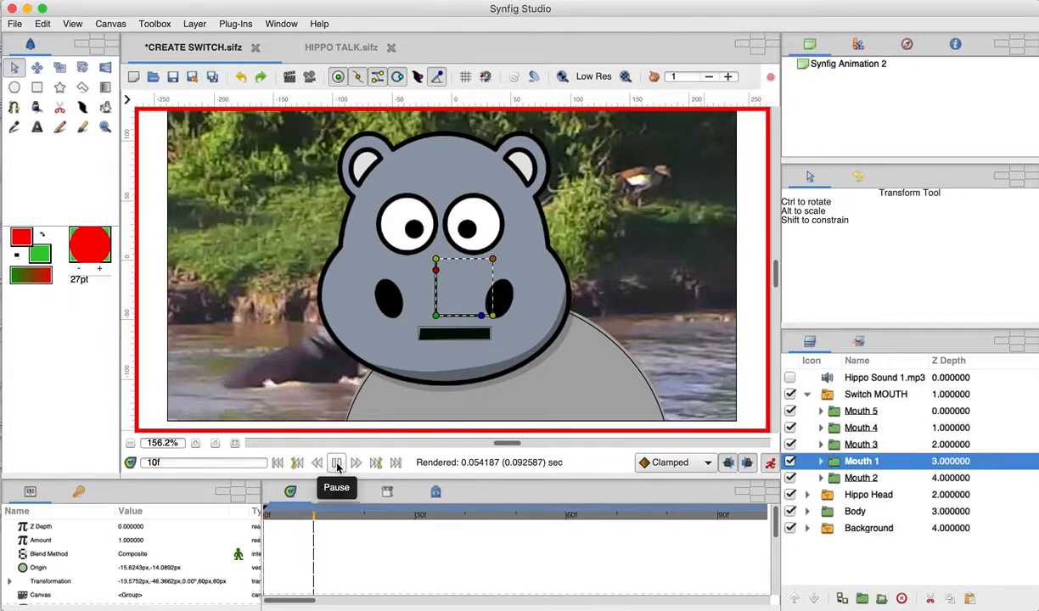
left_click(336, 466)
left_click_drag(339, 519, 315, 526)
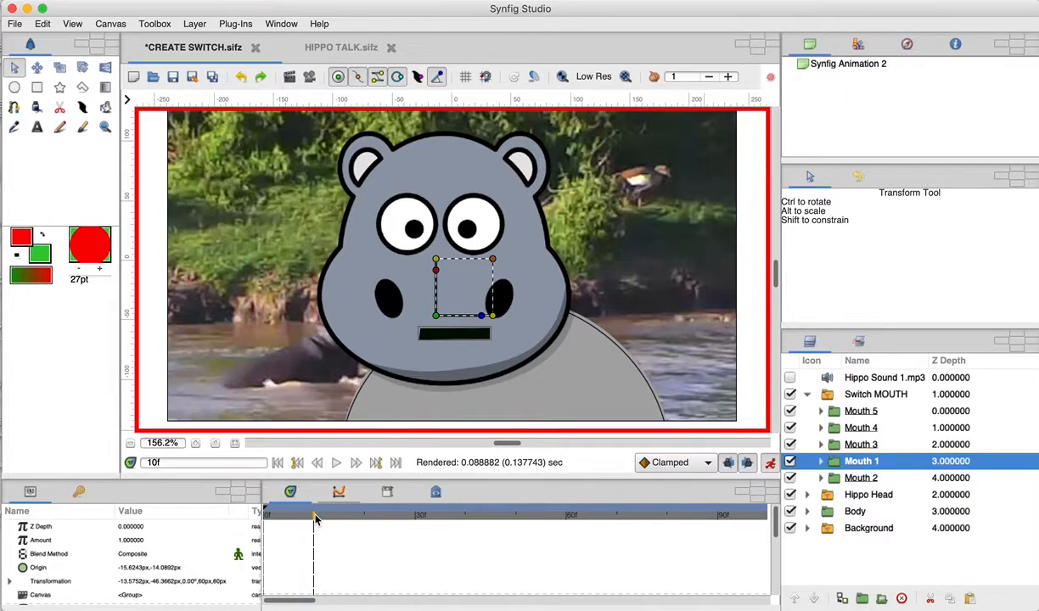
Set the active layer of the Switch MOUTH group to Mouth 3 at frame 10
scroll(152, 559, "down", 5)
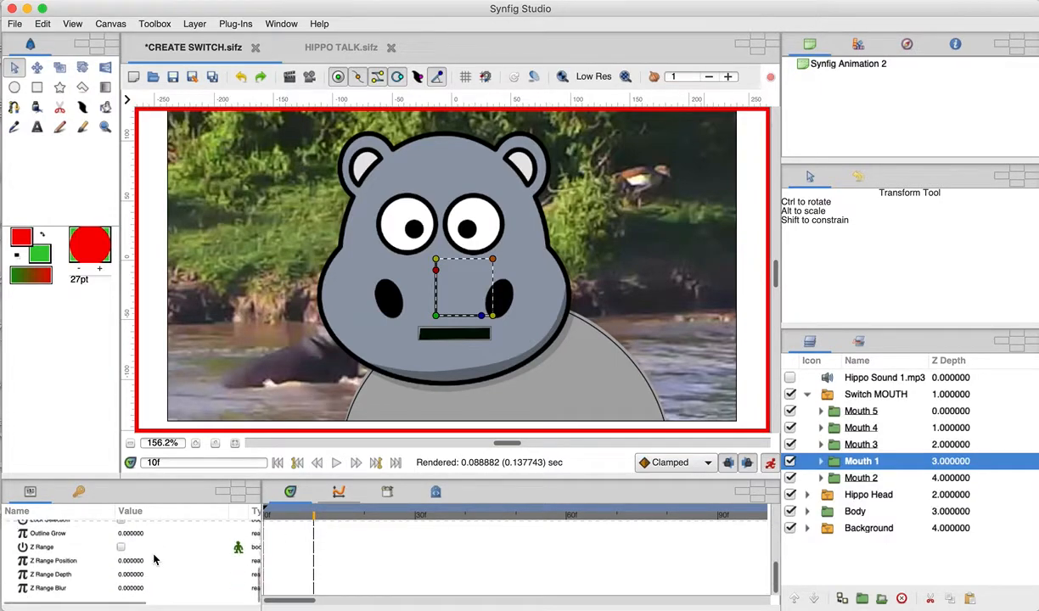
left_click(847, 395)
scroll(182, 530, "down", 3)
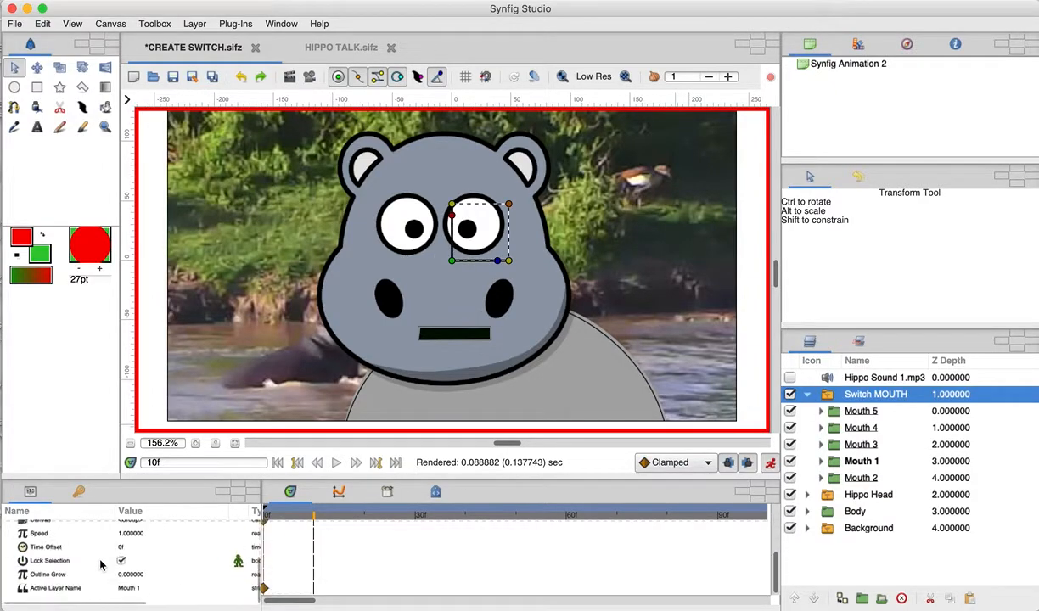
left_click(138, 589)
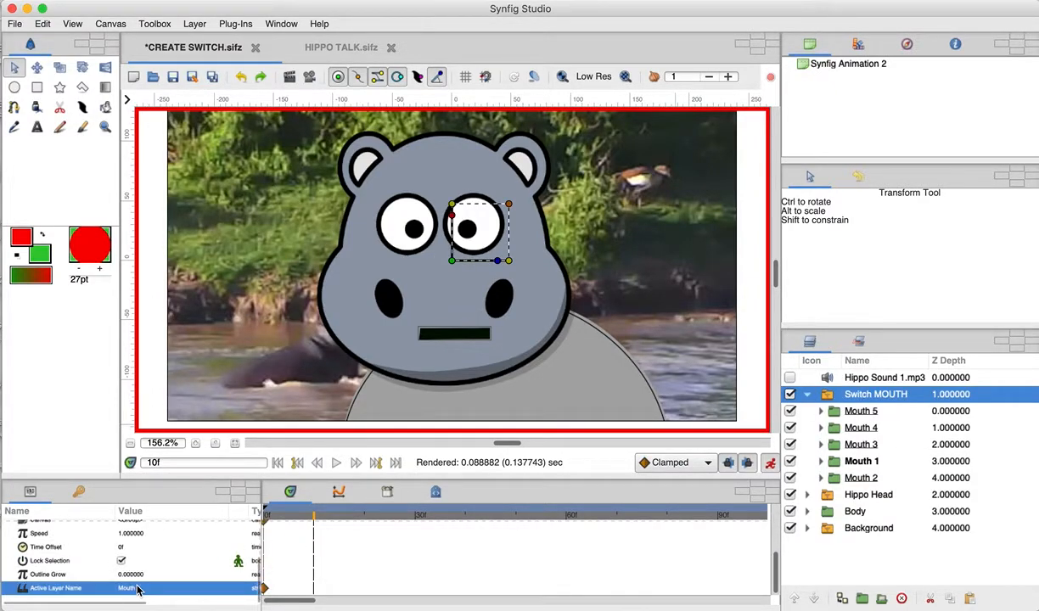
left_click(138, 591)
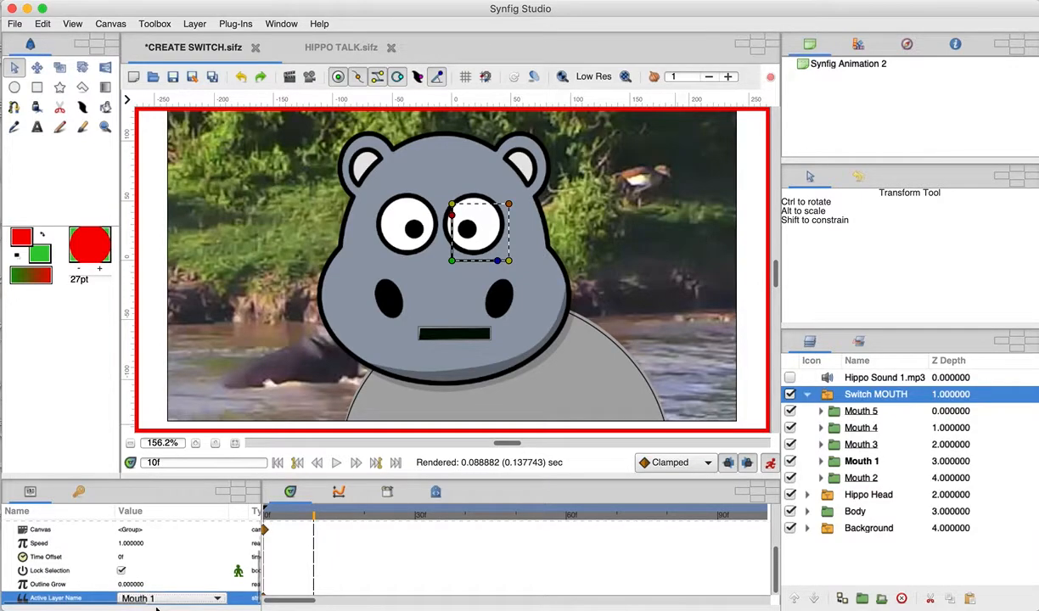
left_click(215, 599)
left_click(216, 599)
left_click(216, 600)
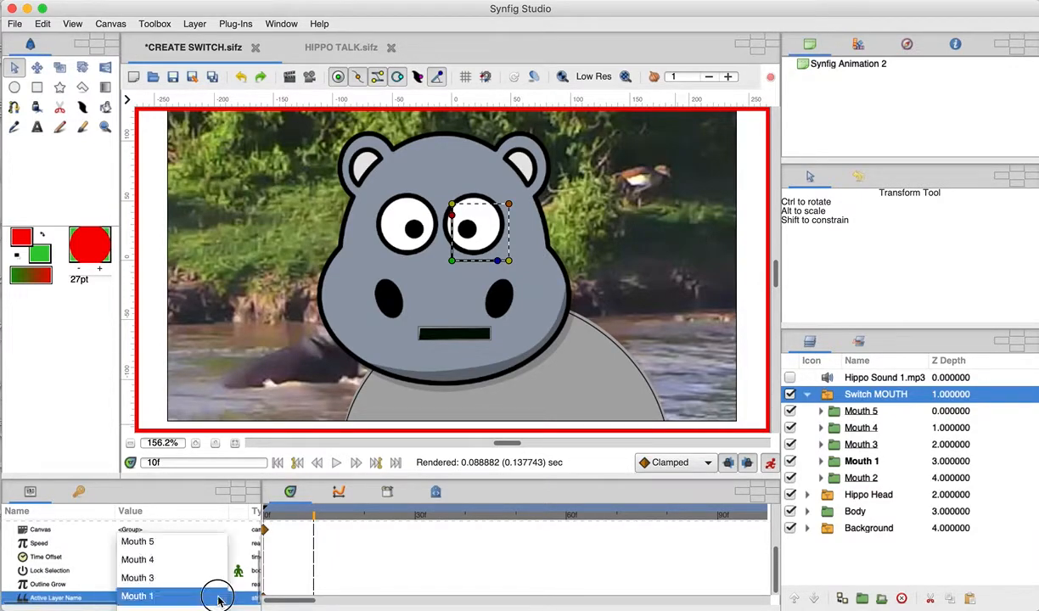
left_click(167, 577)
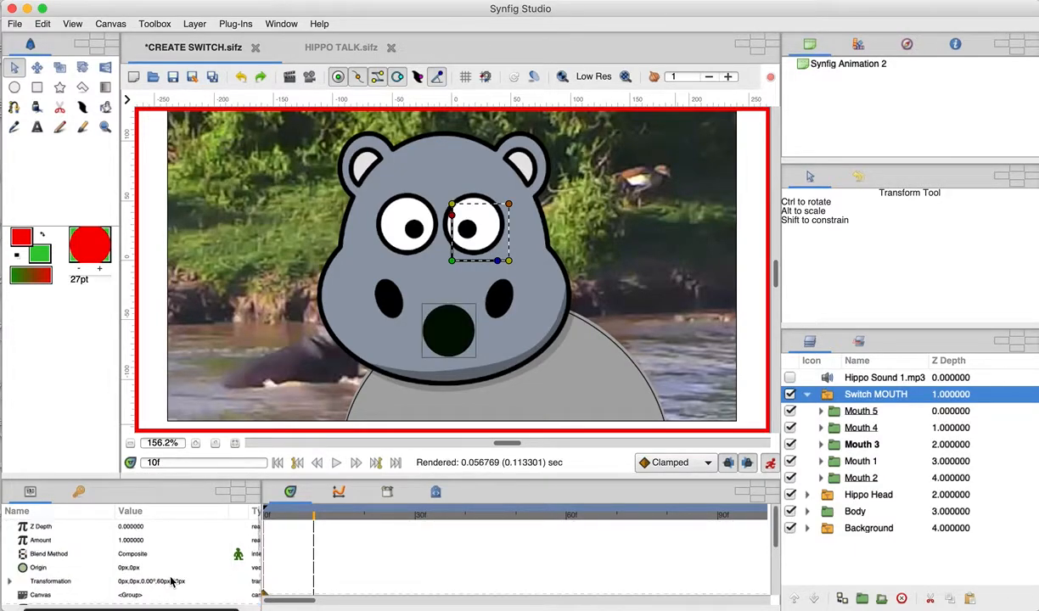
Play the animation from frame 5 to check the mouth change, and place the playhead at frame 13
left_click_drag(314, 519, 289, 518)
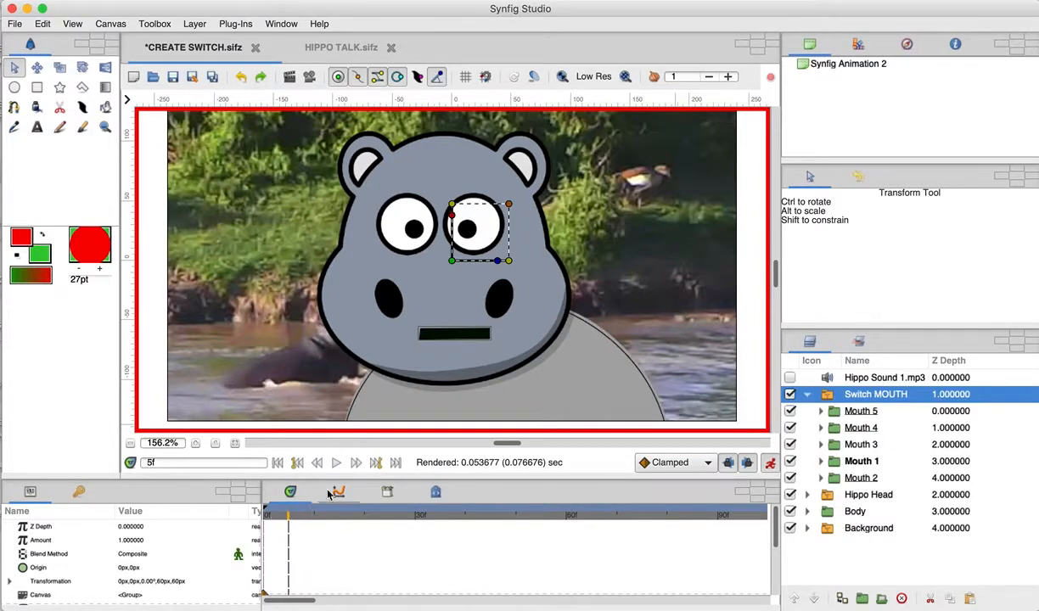
left_click(337, 466)
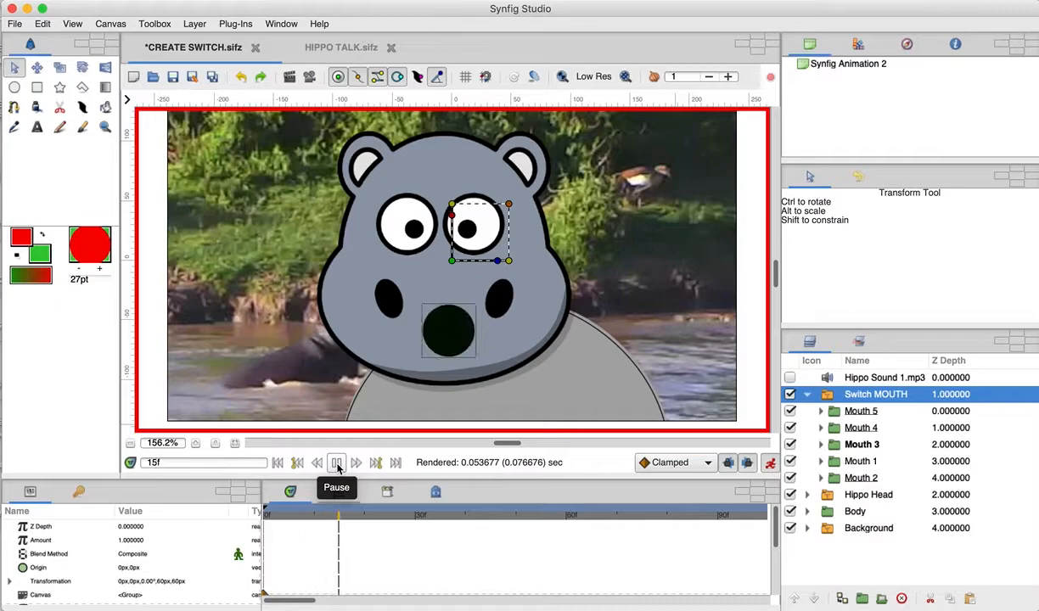
left_click(337, 465)
left_click_drag(348, 525, 331, 523)
scroll(158, 576, "down", 3)
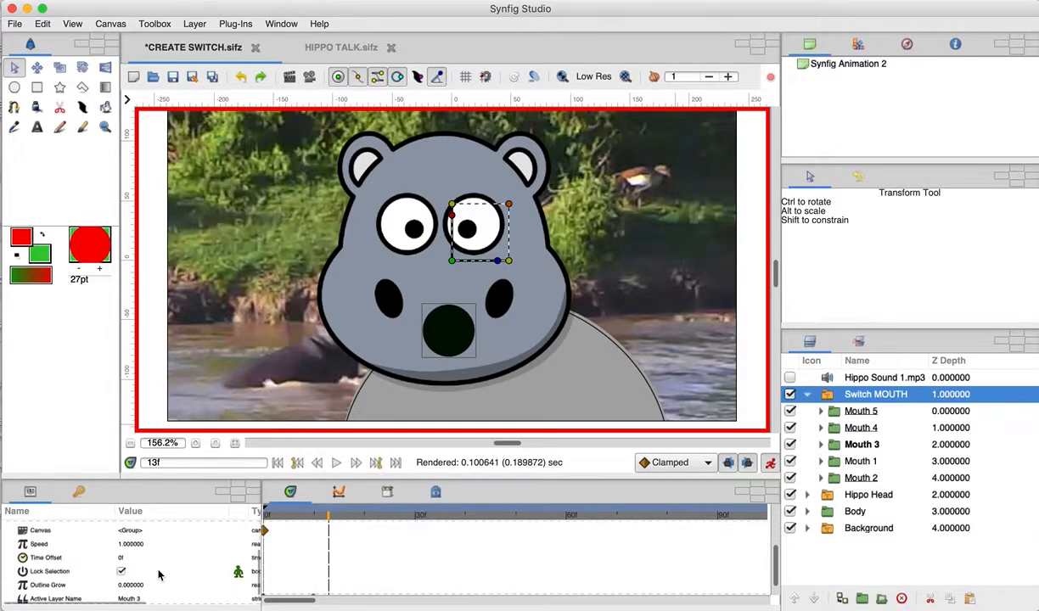